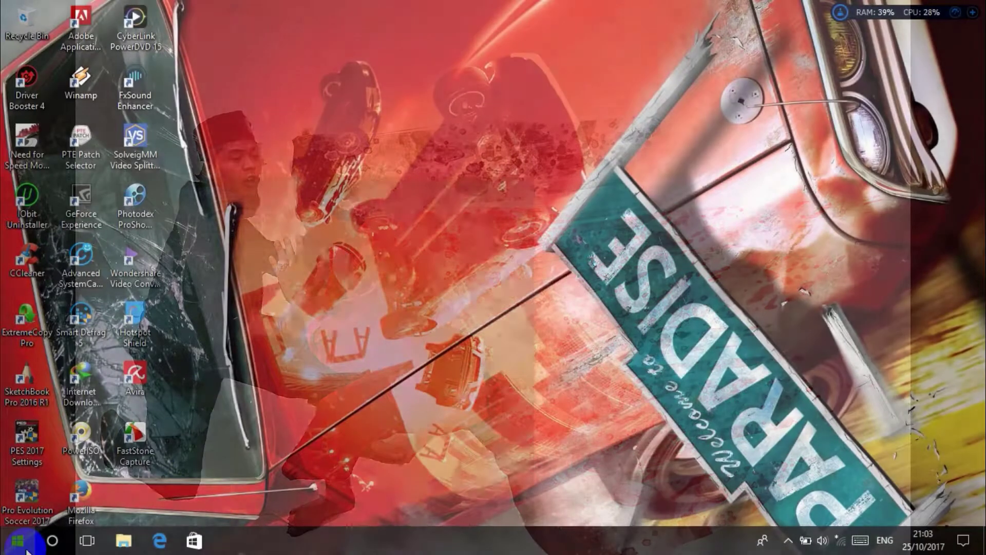
Step: Launch Adobe Photoshop CS6 from the Windows 10 Start menu app list
click(26, 546)
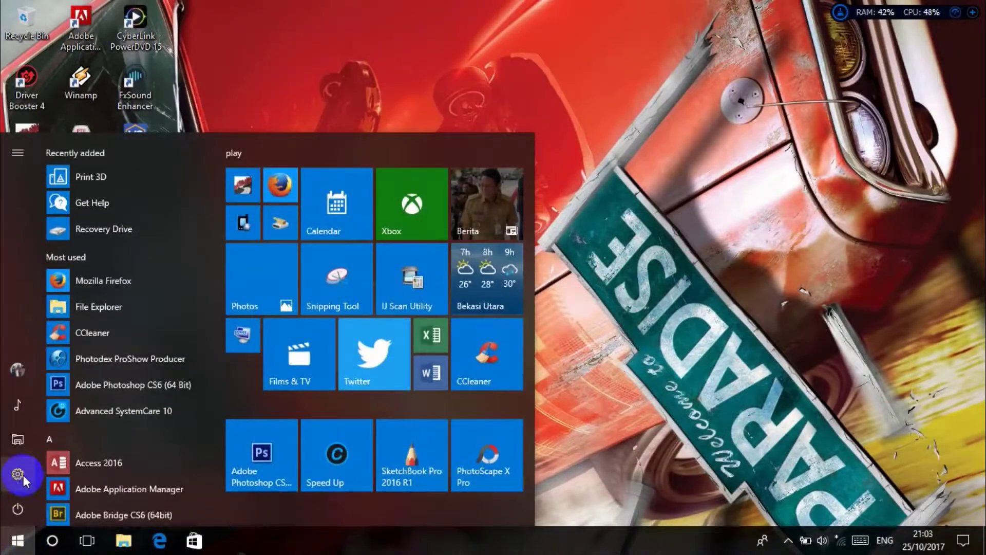
scroll(124, 455, down, 3)
click(135, 478)
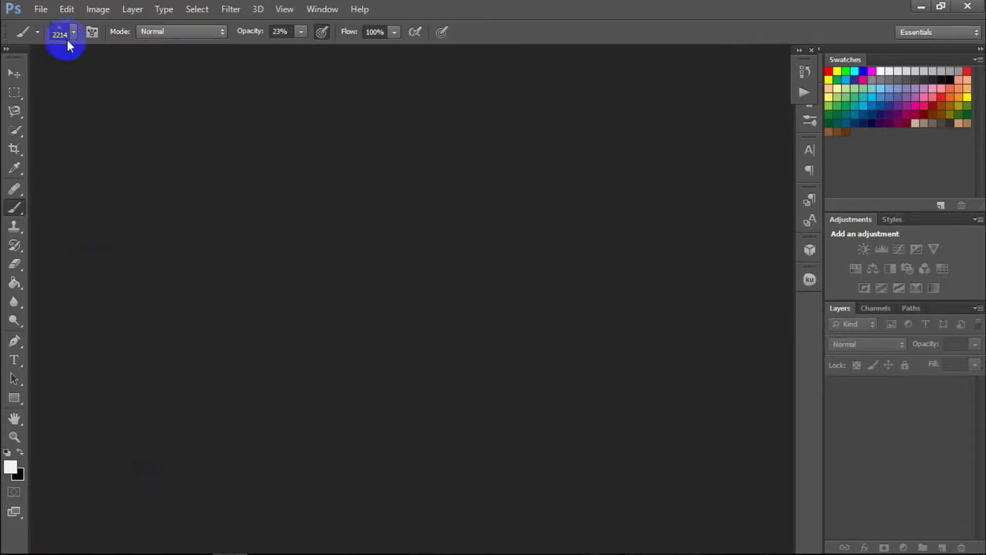
Step: Open the photo _DSC0108.JPG from the download folder
click(45, 12)
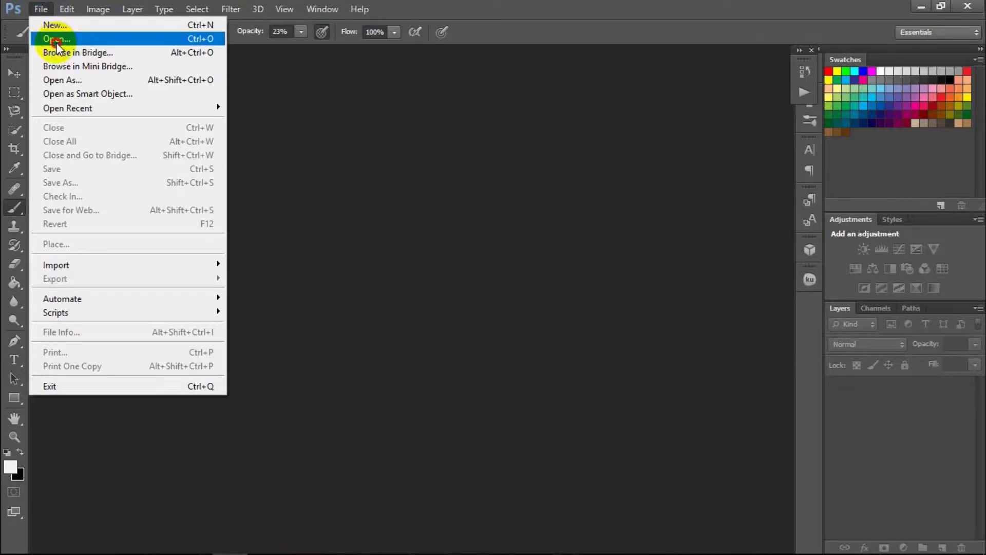
click(57, 41)
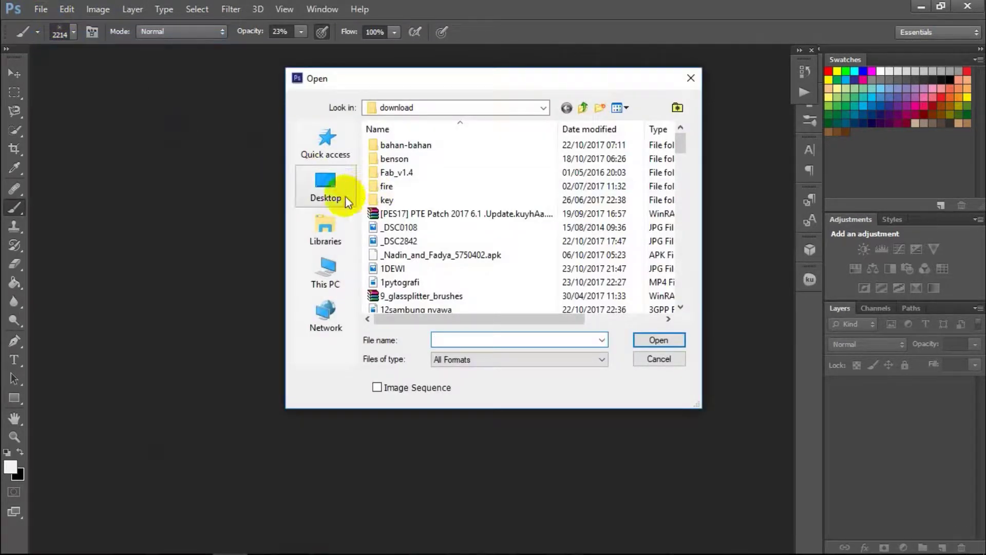
click(398, 228)
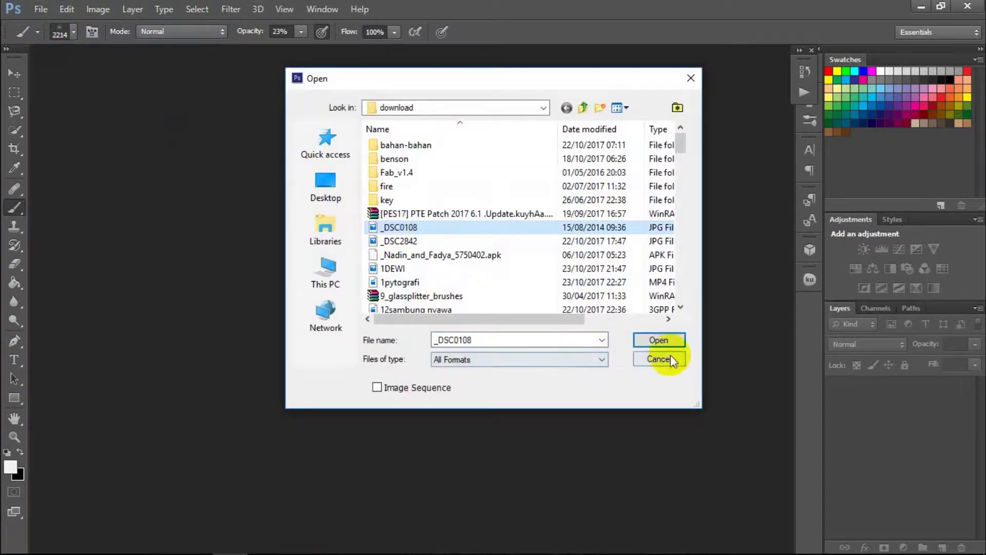
click(663, 342)
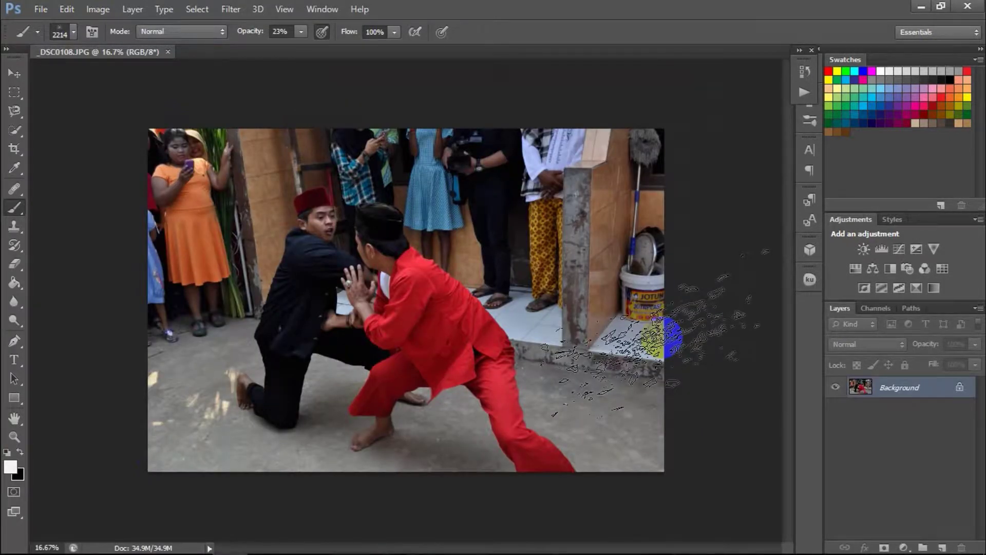
click(11, 70)
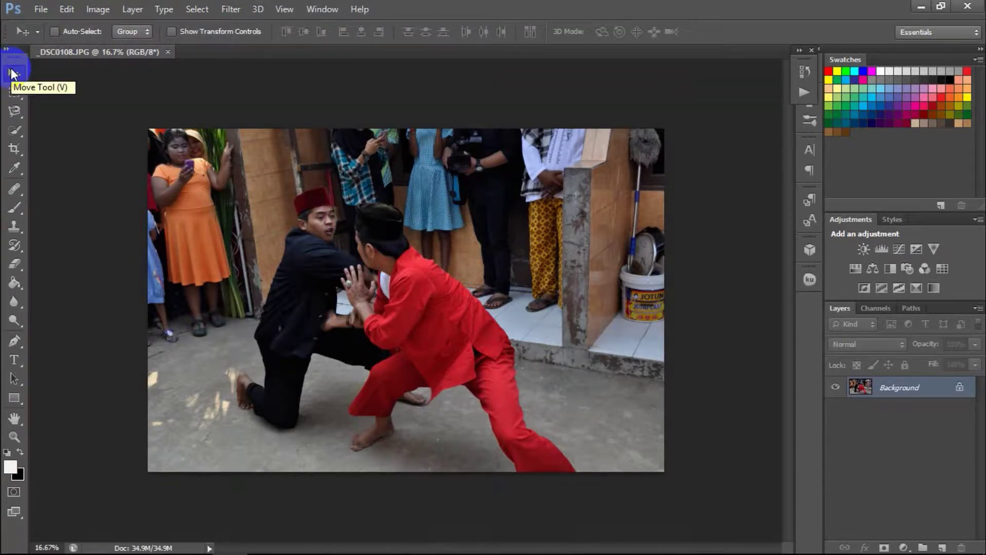
Step: Choose the Quick Selection Tool and set the view zoom to 36.67%
click(15, 134)
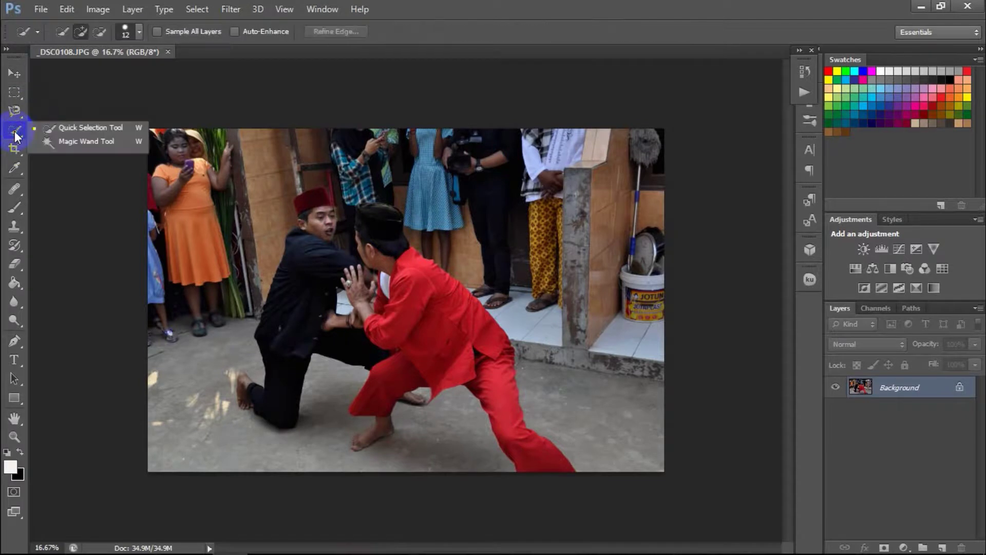
click(72, 129)
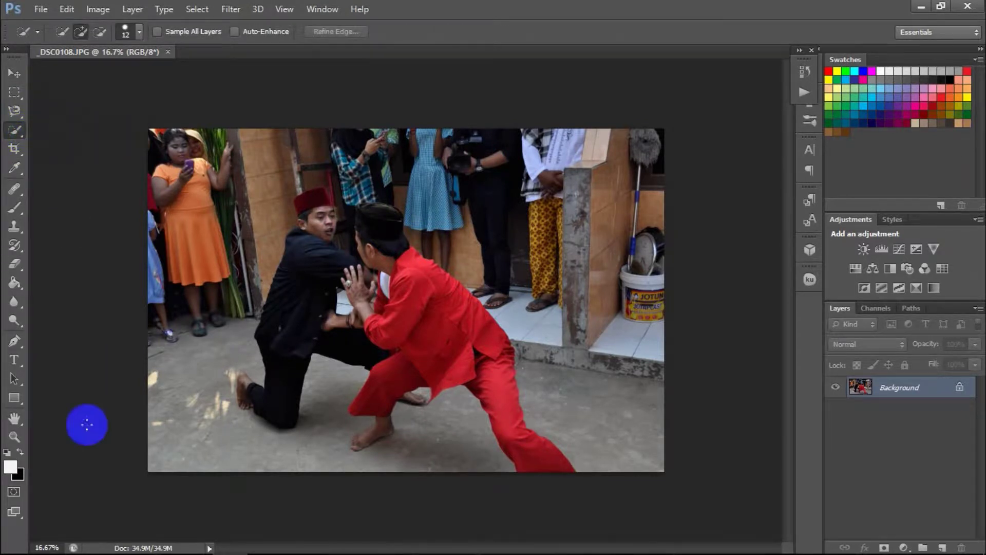
click(51, 548)
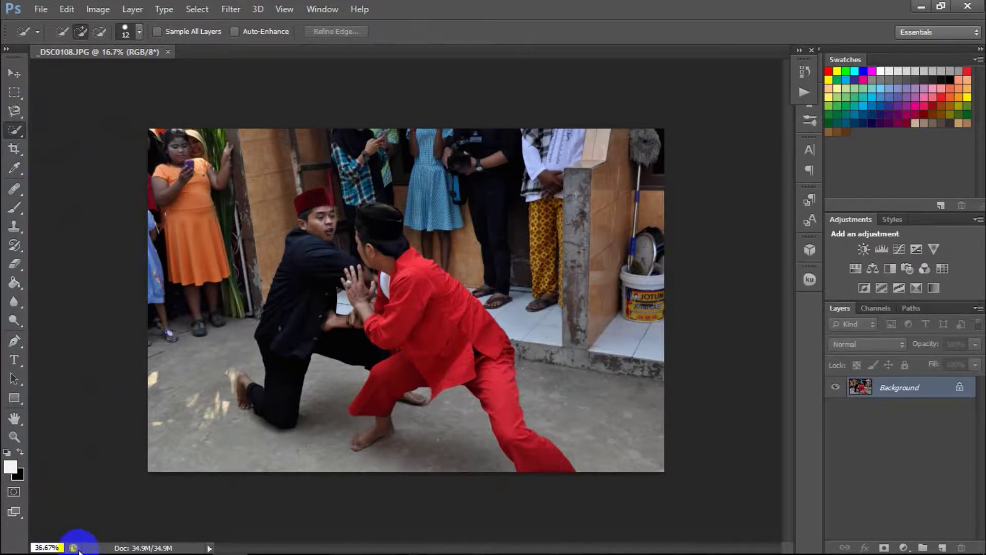
key(Return)
Step: Select the red-clad fighter's cap, head, shirt and trousers
click(316, 186)
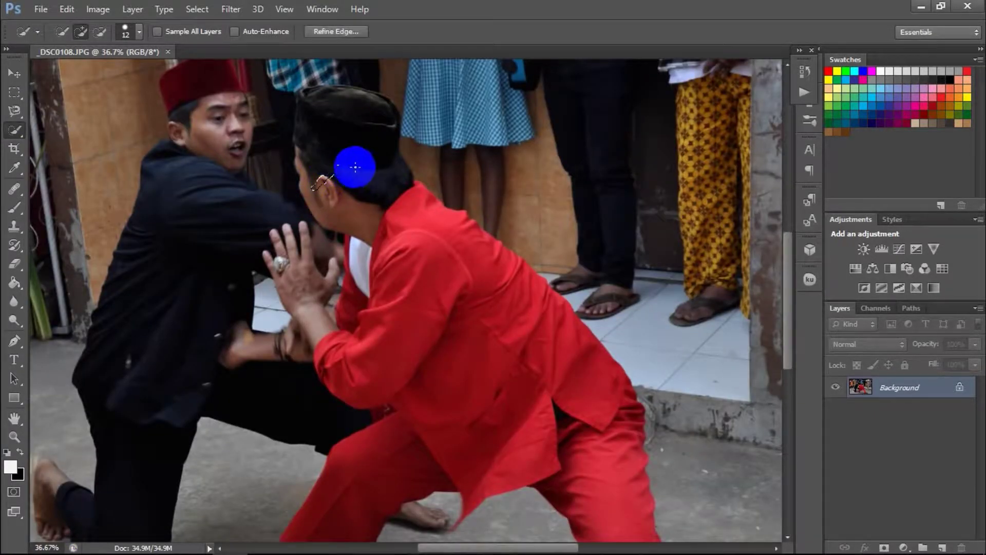
drag(339, 82, 410, 166)
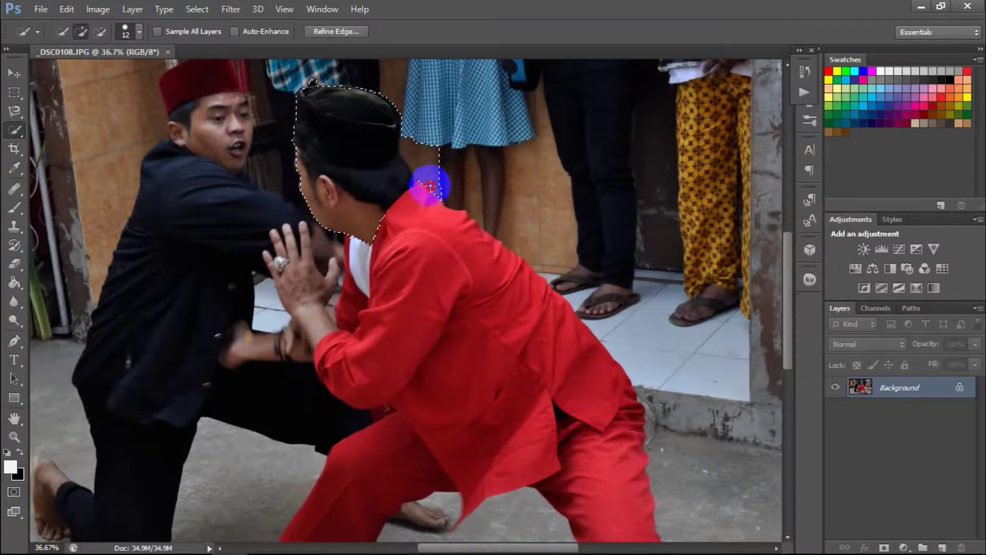
drag(430, 186, 636, 523)
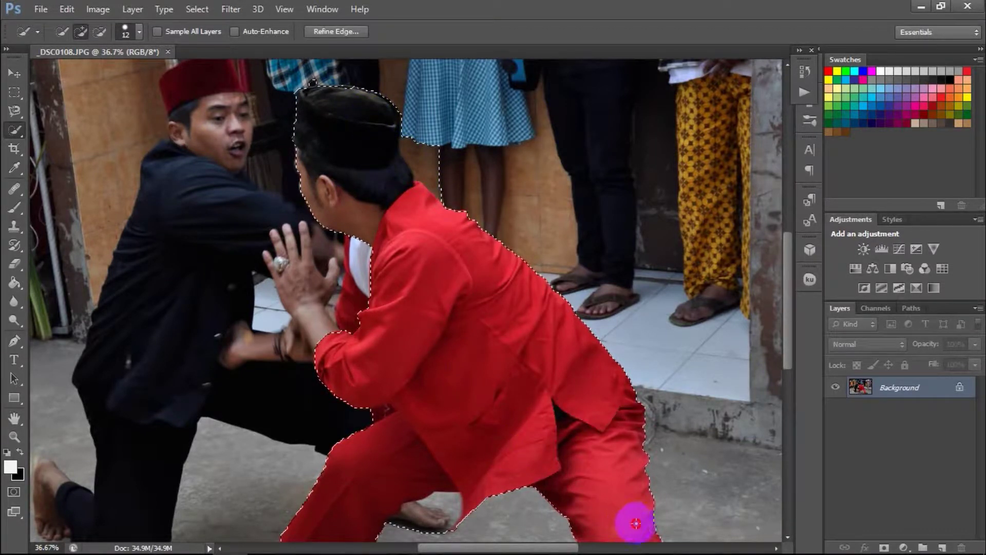
mouse_move(636, 522)
mouse_down()
mouse_move(648, 456)
mouse_move(583, 451)
mouse_up()
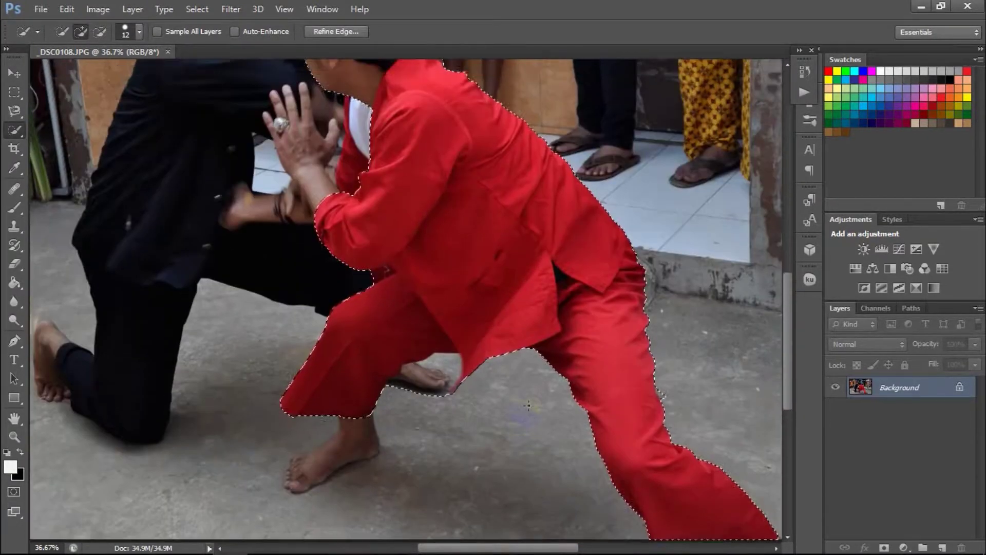
scroll(528, 406, up, 2)
scroll(493, 398, up, 2)
scroll(498, 401, up, 1)
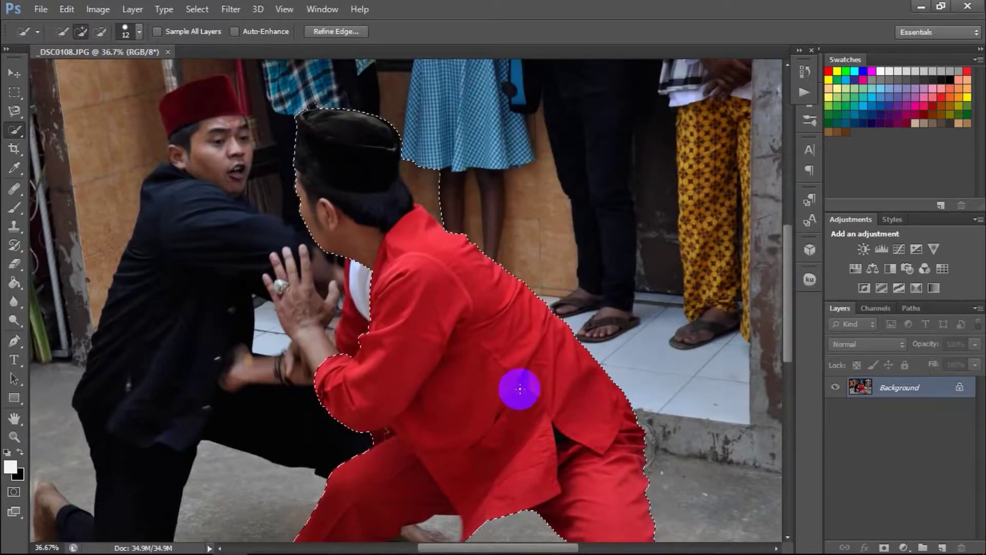
Step: Add the black-clad fighter's cap and body and the bare foot to the selection
mouse_move(308, 160)
mouse_down()
mouse_move(218, 125)
mouse_move(127, 122)
mouse_up()
mouse_move(135, 224)
mouse_down()
mouse_move(121, 482)
mouse_move(180, 467)
mouse_up()
scroll(181, 466, down, 3)
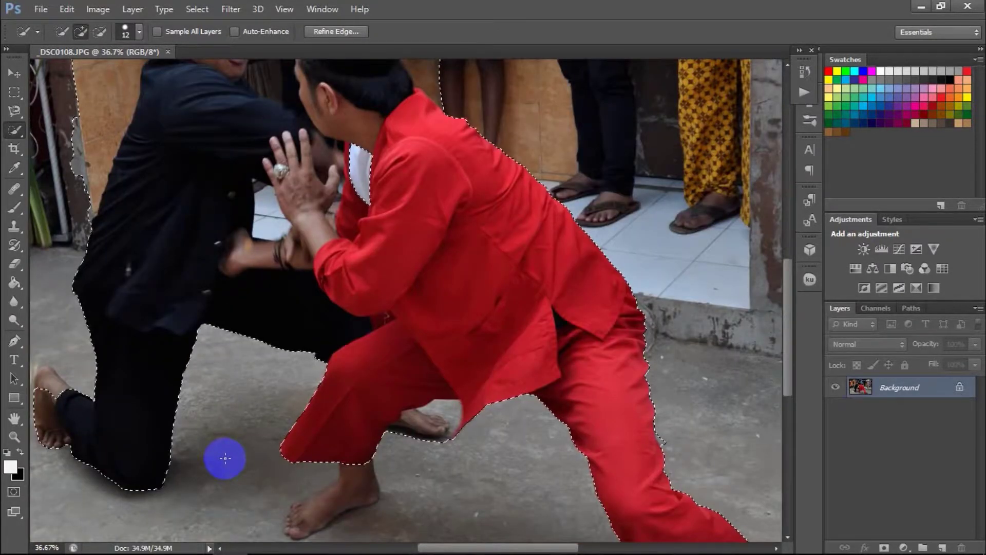
drag(334, 459, 316, 465)
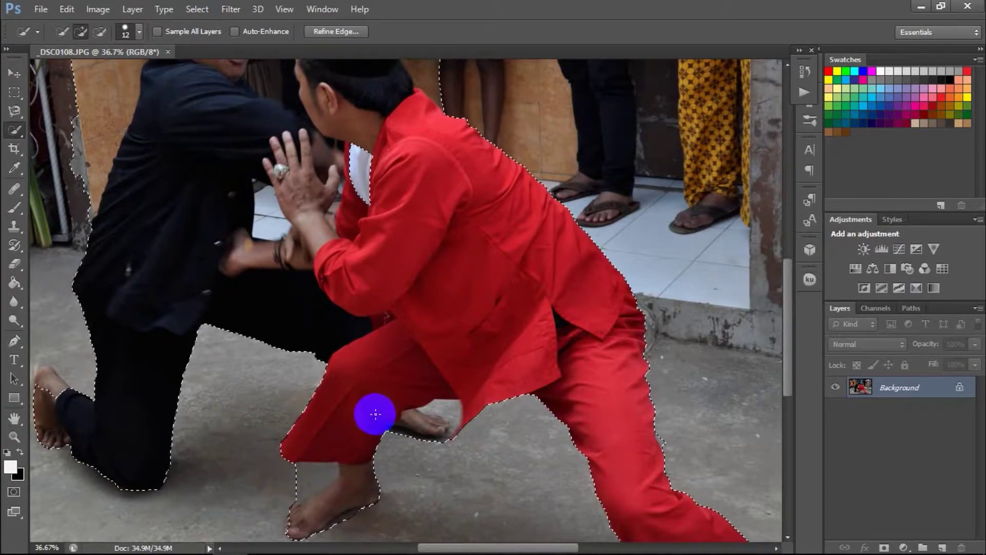
scroll(391, 375, up, 1)
scroll(402, 356, up, 1)
scroll(405, 356, up, 1)
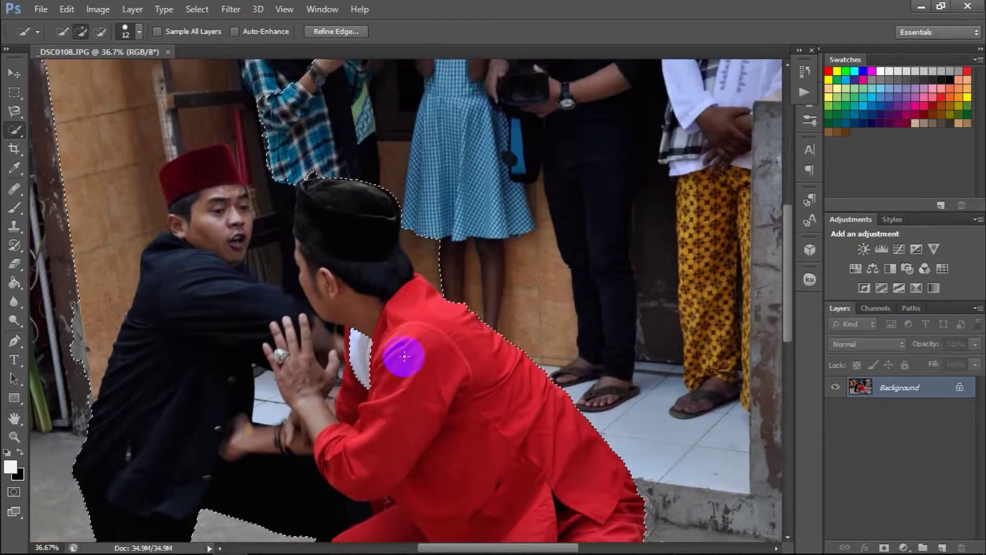
scroll(405, 356, up, 1)
scroll(398, 353, up, 1)
Step: In subtract mode, trim the selection at the neck, blue dress edge and cap
scroll(396, 353, down, 1)
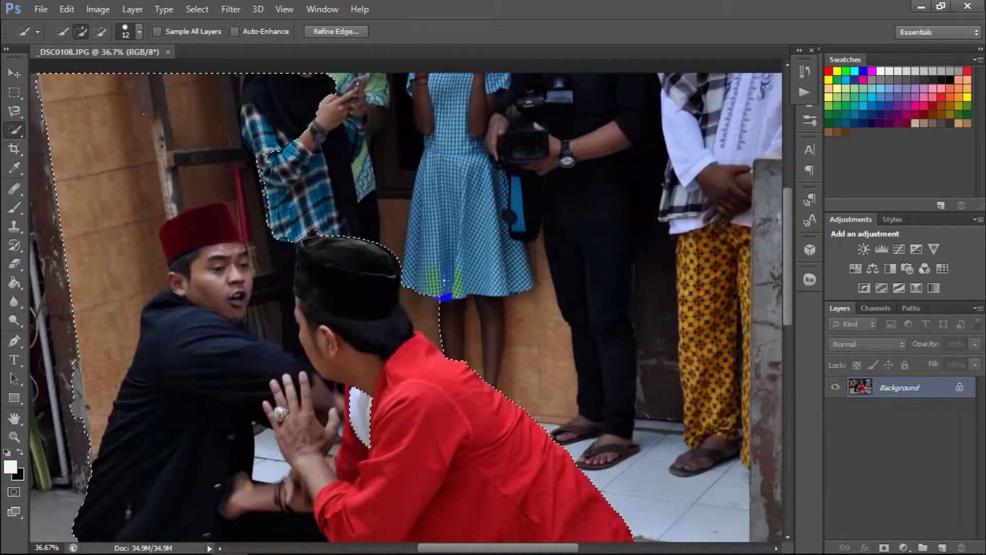
click(99, 32)
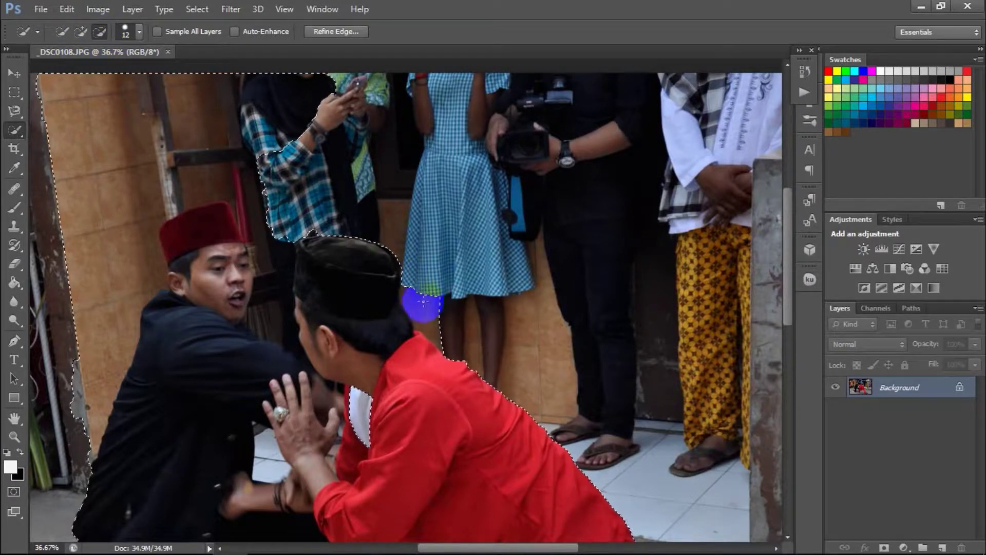
drag(407, 306, 419, 319)
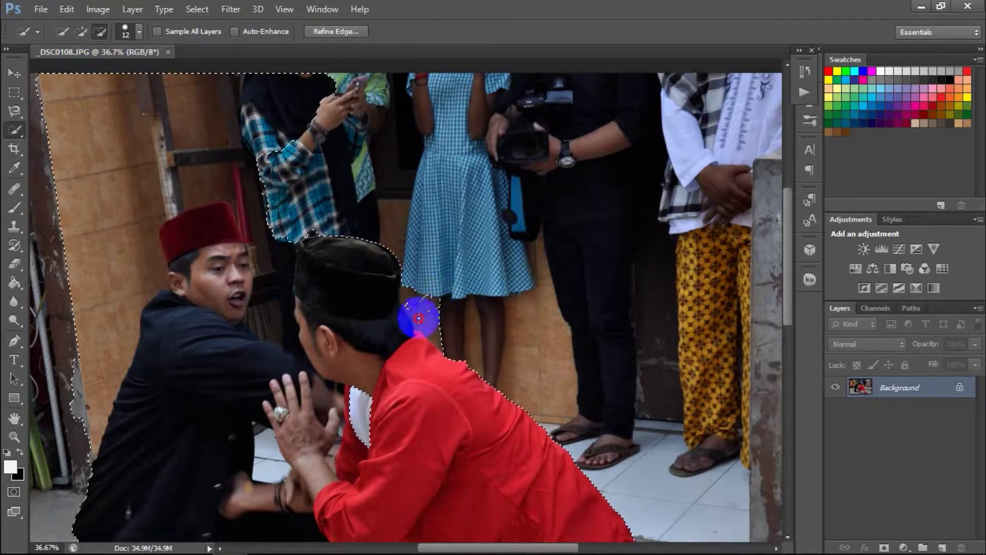
mouse_move(436, 287)
mouse_down()
mouse_move(439, 332)
mouse_move(459, 290)
mouse_up()
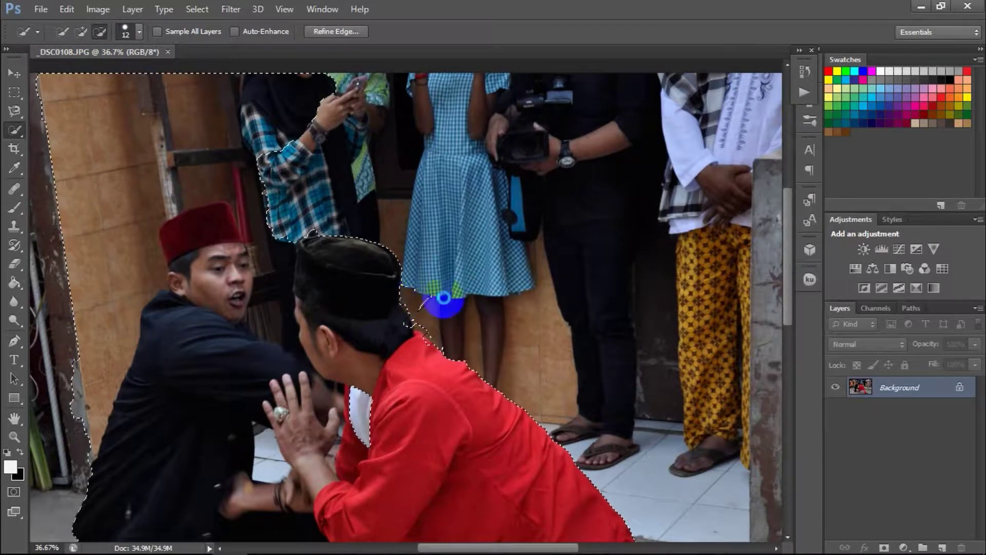
mouse_move(424, 303)
mouse_down()
mouse_move(420, 311)
mouse_move(275, 164)
mouse_move(262, 72)
mouse_move(249, 110)
mouse_move(245, 201)
mouse_move(271, 209)
mouse_move(260, 211)
mouse_move(266, 301)
mouse_move(273, 229)
mouse_move(273, 279)
mouse_move(286, 239)
mouse_move(310, 288)
mouse_move(276, 287)
mouse_move(288, 280)
mouse_move(263, 264)
mouse_move(300, 283)
mouse_up()
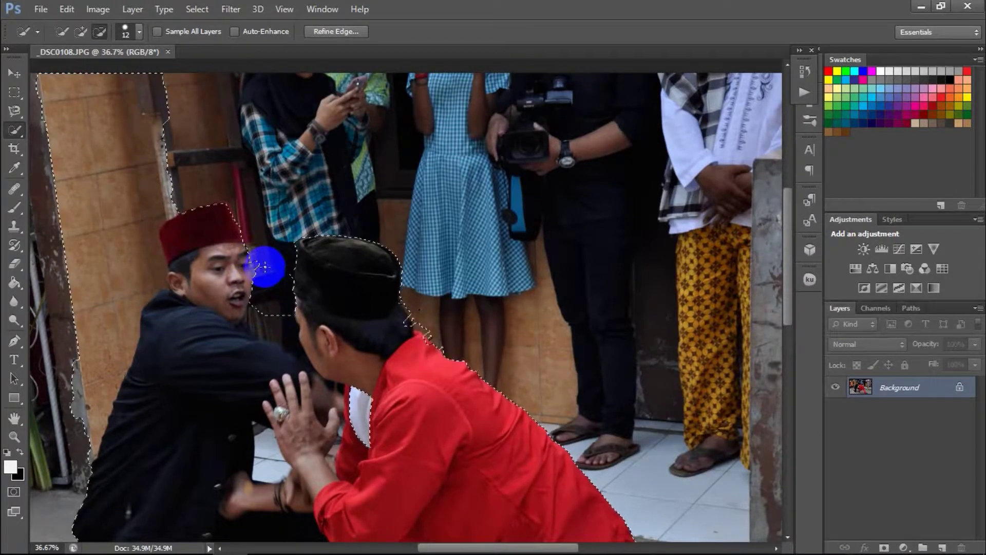
Step: Remove the background between the heads, around the hands, and the left wall
mouse_move(255, 309)
mouse_down()
mouse_move(255, 330)
mouse_move(297, 340)
mouse_move(313, 356)
mouse_move(326, 400)
mouse_move(315, 378)
mouse_move(312, 445)
mouse_up()
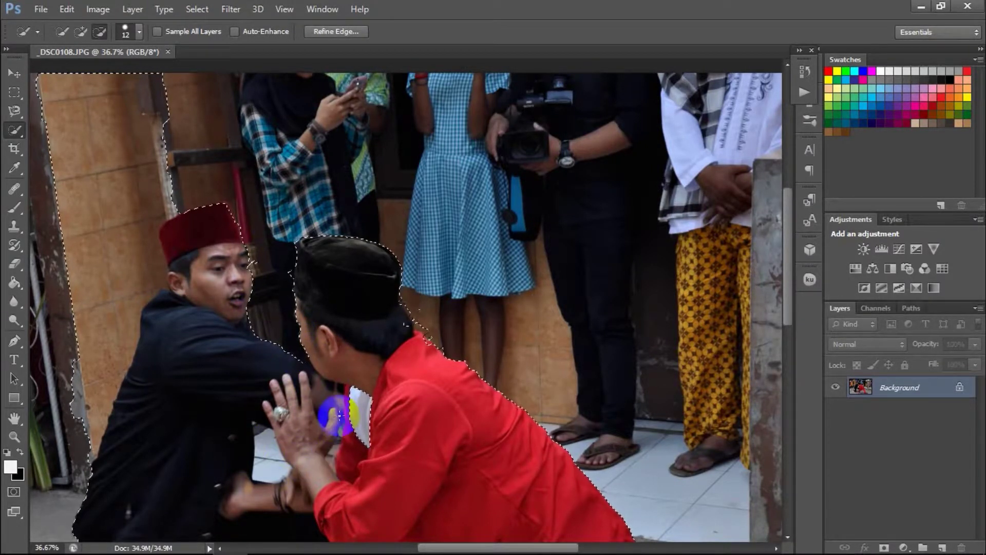
drag(256, 426, 264, 456)
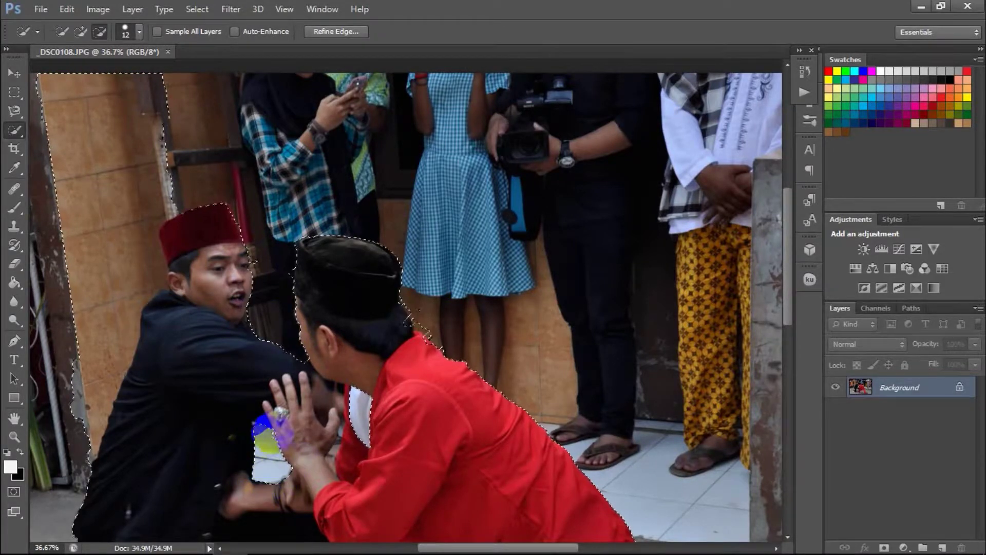
mouse_move(251, 423)
mouse_down()
mouse_move(346, 467)
mouse_move(340, 427)
mouse_up()
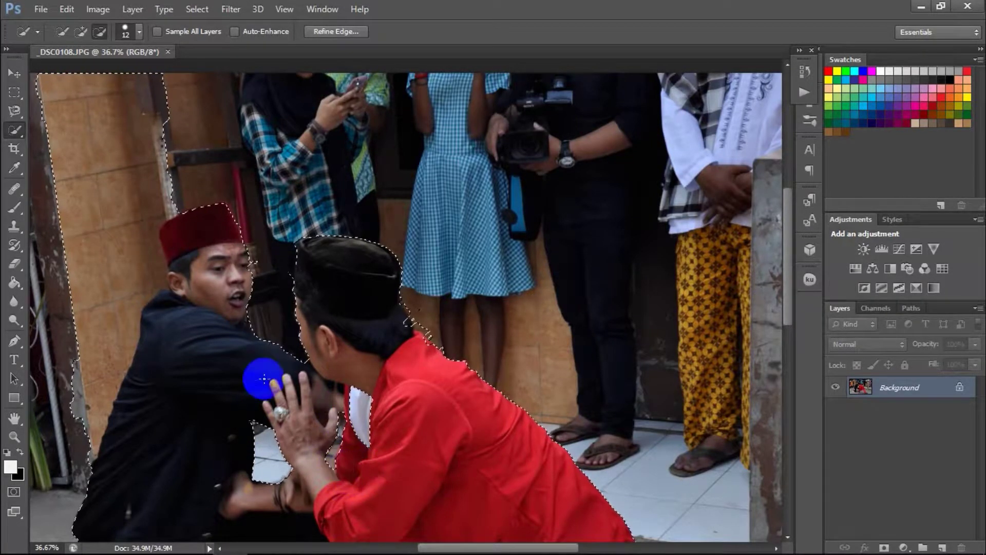
drag(53, 81, 46, 96)
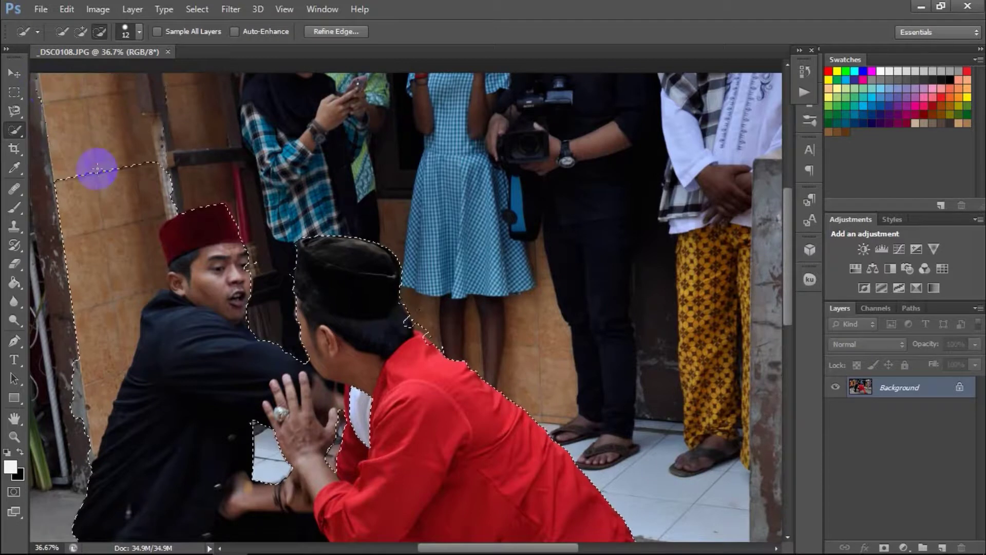
mouse_move(81, 213)
mouse_down()
mouse_move(72, 274)
mouse_move(122, 317)
mouse_move(72, 277)
mouse_move(136, 372)
mouse_up()
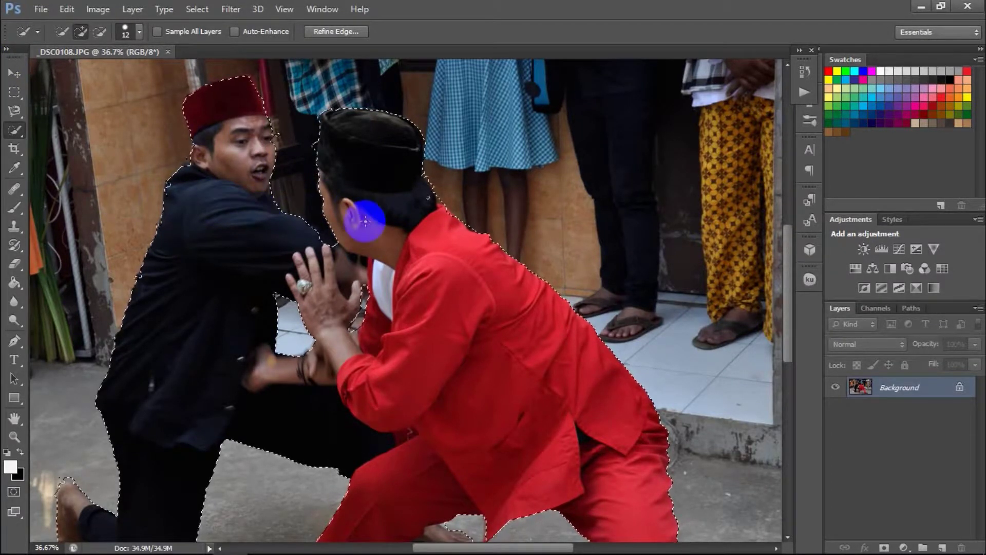
Step: Choose Refine Edge... from the fighters' selection right-click menu
click(392, 204)
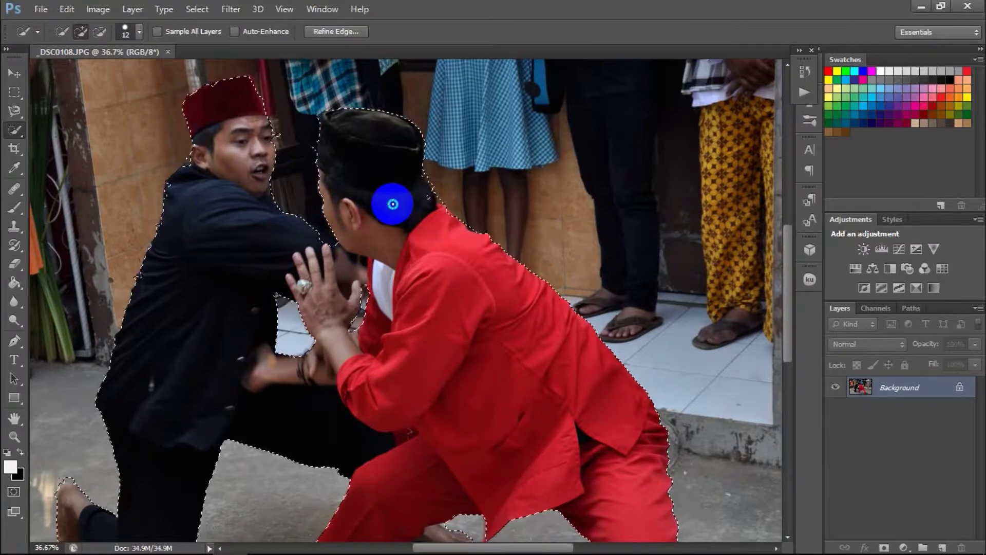
right_click(392, 204)
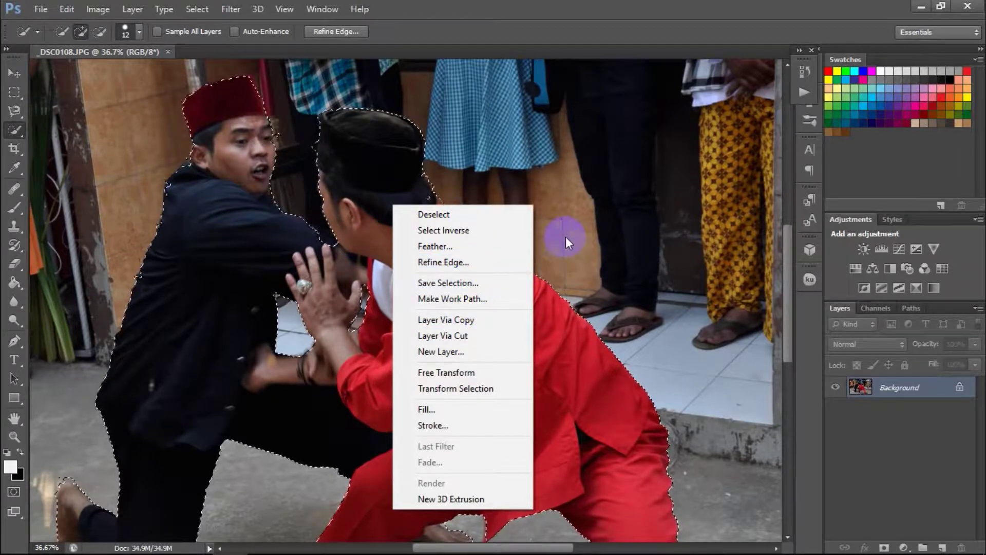
click(14, 130)
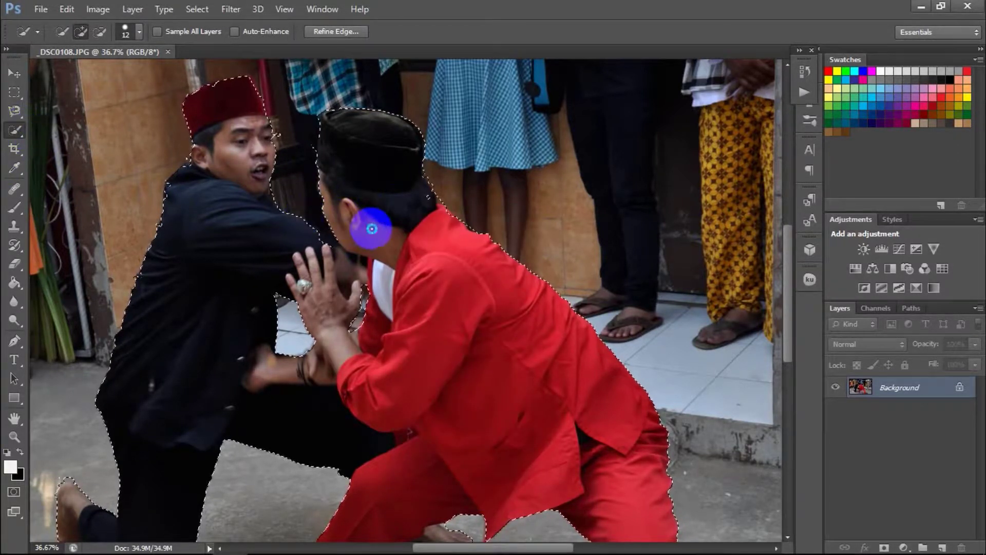
right_click(372, 229)
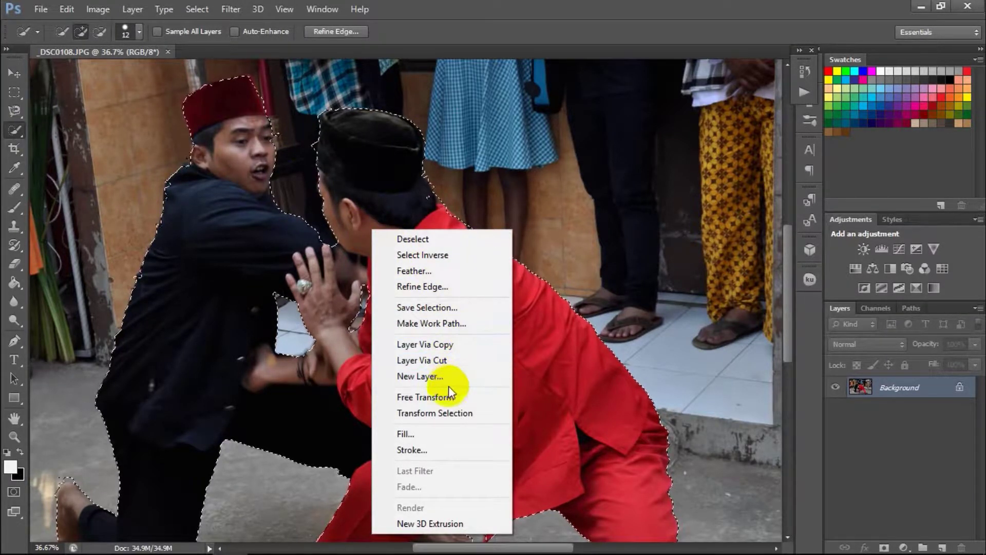
click(407, 255)
right_click(397, 227)
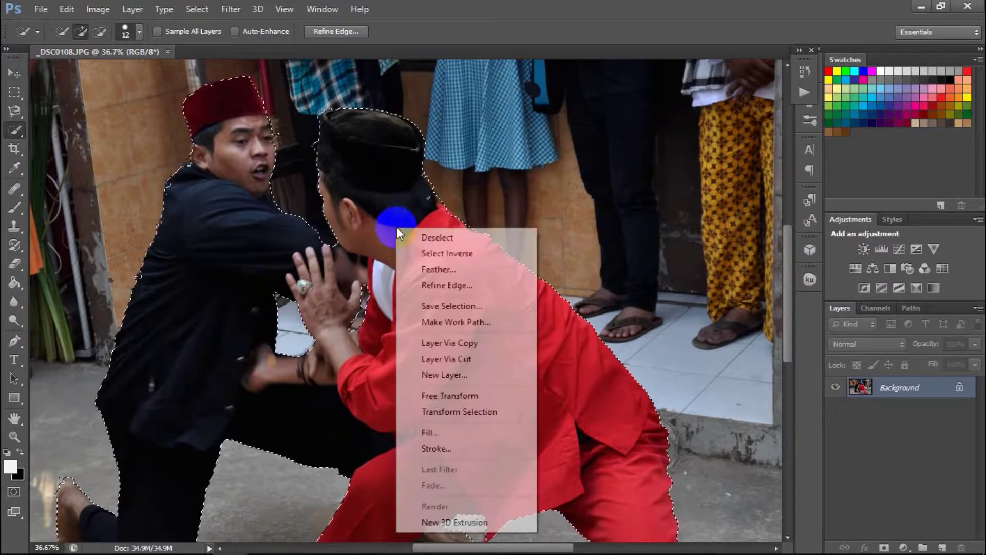
click(433, 285)
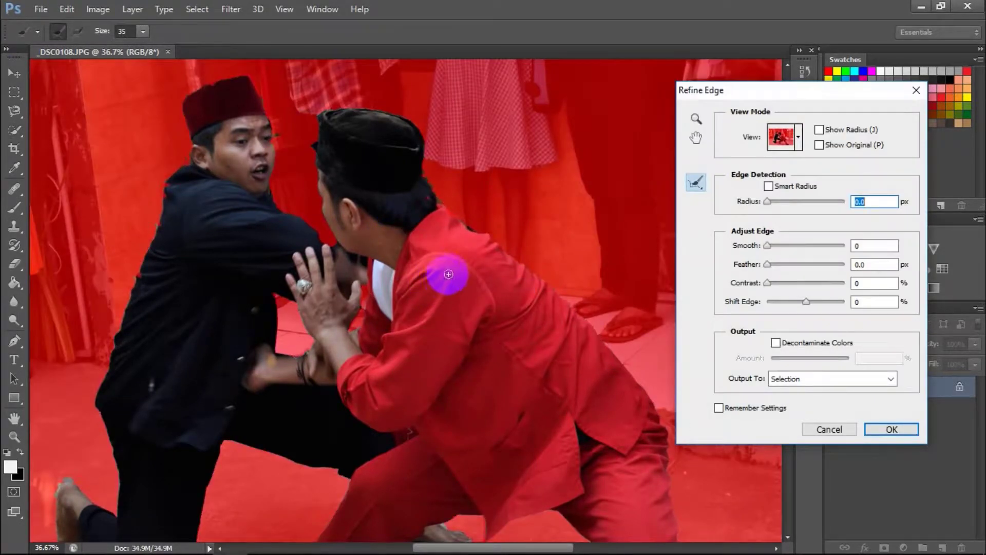
Step: Refine the edges along the black cap, the red collar and the red trouser leg
drag(788, 92, 834, 74)
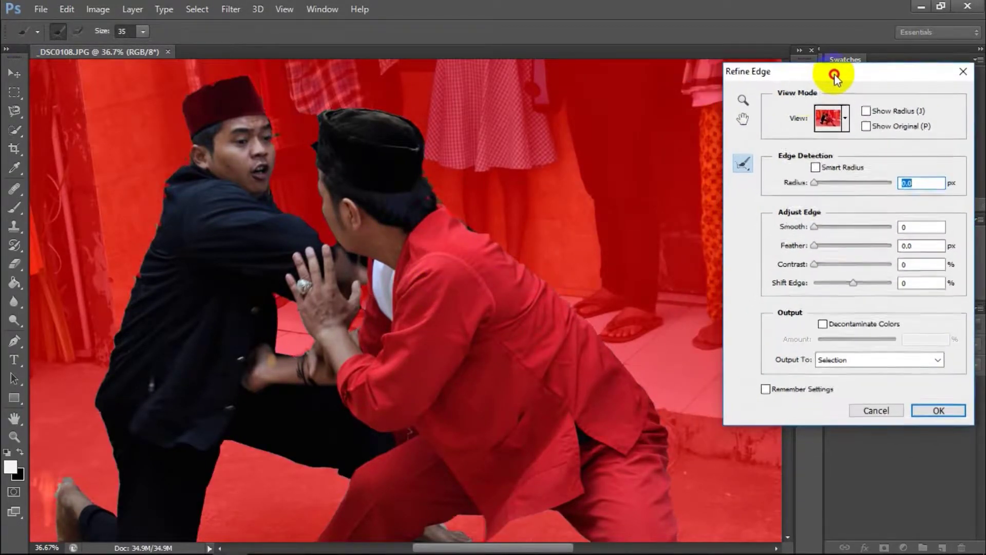
mouse_move(418, 130)
mouse_down()
mouse_move(319, 104)
mouse_move(309, 150)
mouse_move(407, 115)
mouse_move(434, 205)
mouse_up()
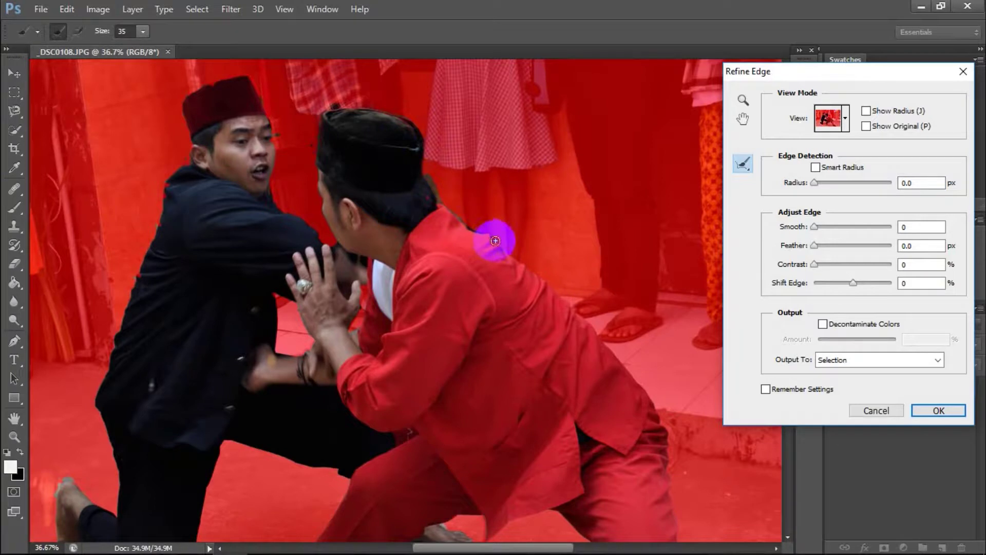
mouse_move(493, 233)
mouse_down()
mouse_move(613, 348)
mouse_move(668, 444)
mouse_up()
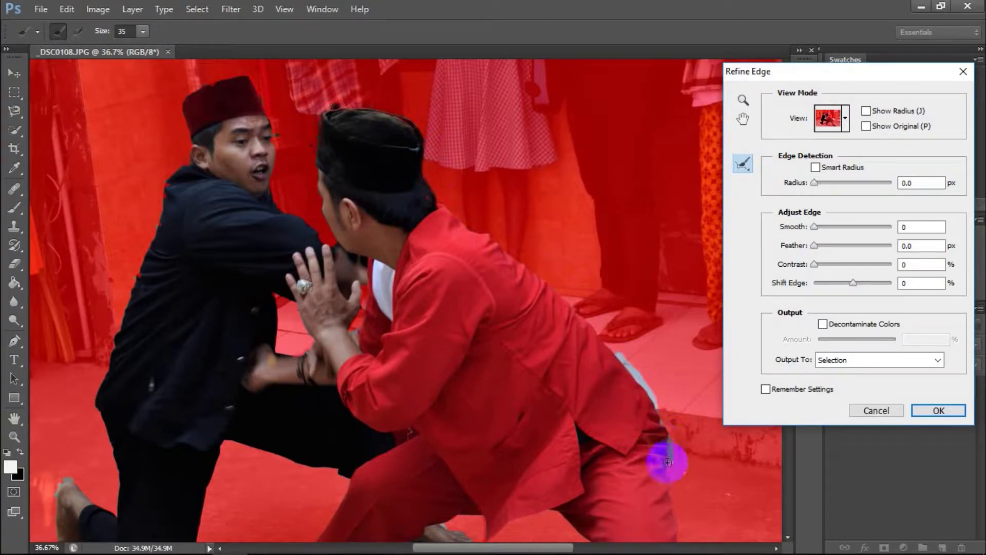
scroll(663, 465, down, 2)
mouse_move(671, 385)
mouse_down()
mouse_move(667, 463)
mouse_move(679, 485)
mouse_up()
scroll(683, 462, down, 1)
mouse_move(676, 443)
mouse_down()
mouse_move(676, 468)
mouse_move(699, 501)
mouse_up()
scroll(691, 482, down, 1)
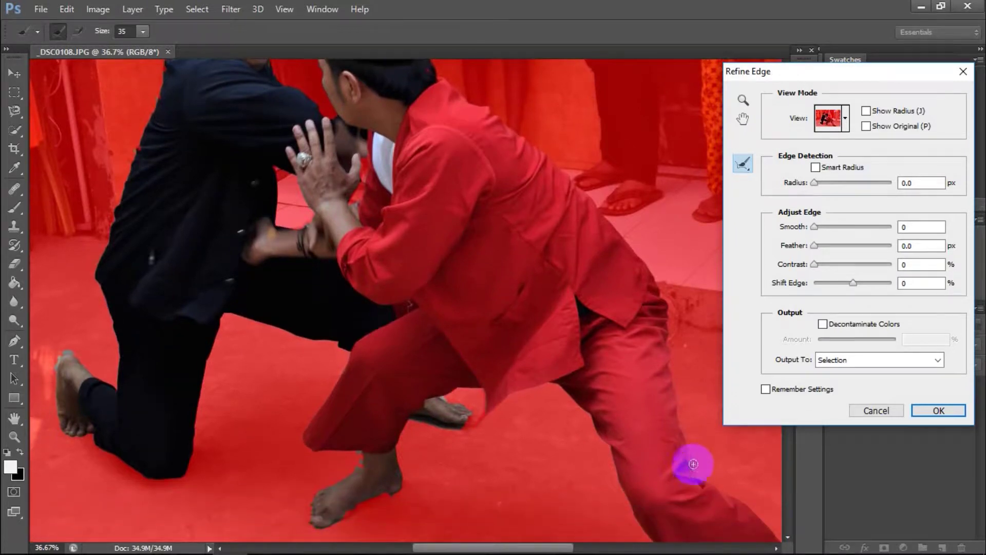
drag(695, 467, 689, 446)
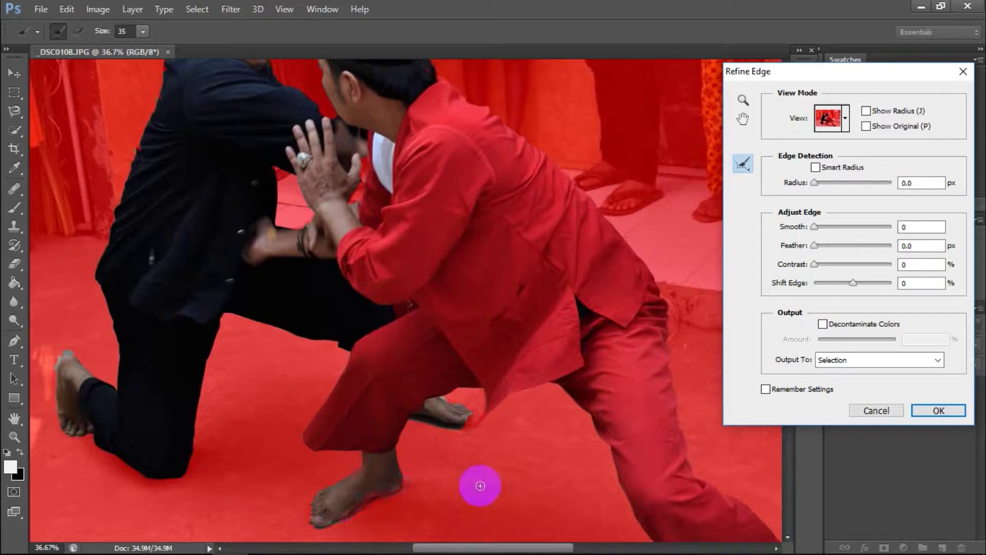
scroll(642, 456, down, 1)
mouse_move(695, 441)
mouse_down()
mouse_move(748, 476)
mouse_move(776, 549)
mouse_move(674, 411)
mouse_move(745, 474)
mouse_up()
Step: Refine the top and right edges of the black cap and the red fez
scroll(594, 330, up, 1)
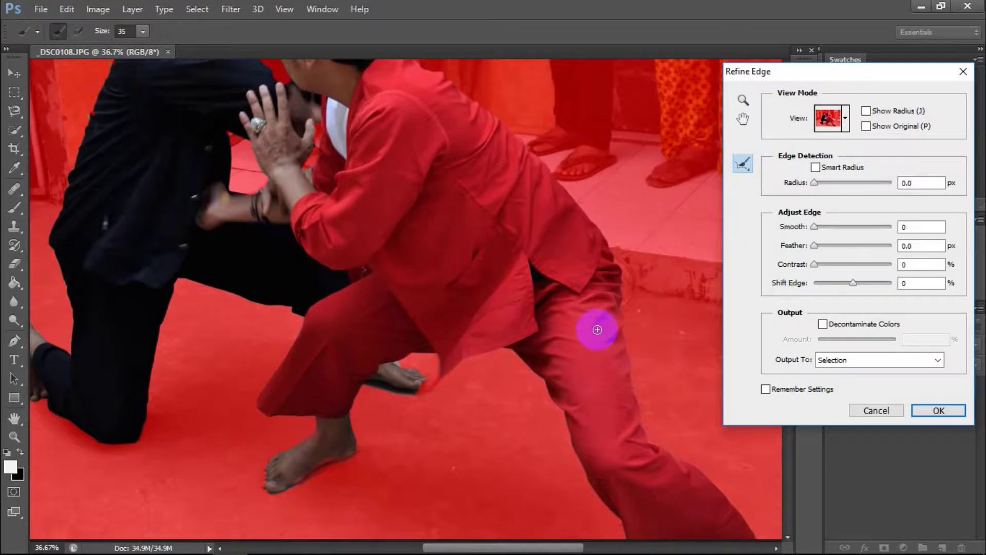
scroll(246, 308, up, 1)
scroll(252, 328, up, 1)
scroll(252, 327, up, 1)
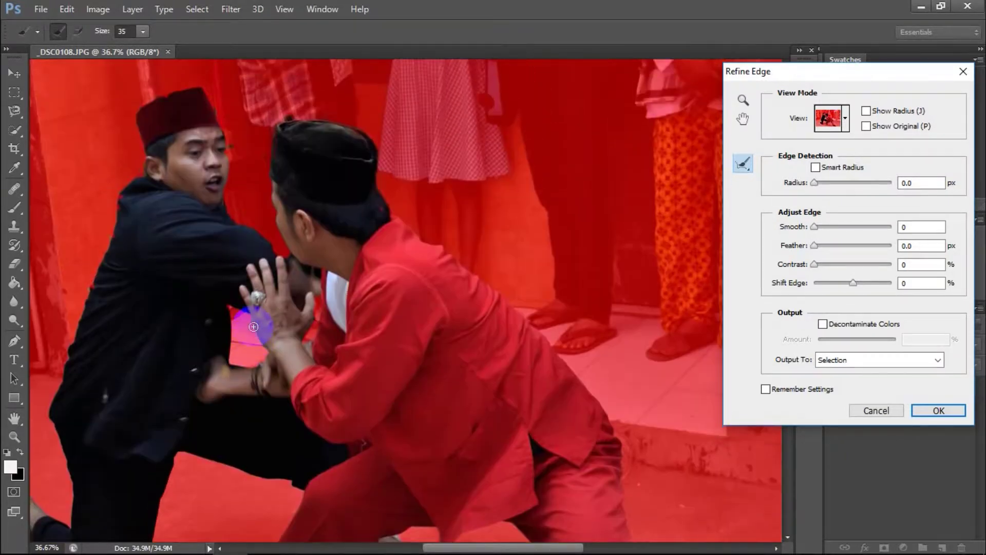
scroll(249, 319, up, 1)
drag(282, 154, 303, 149)
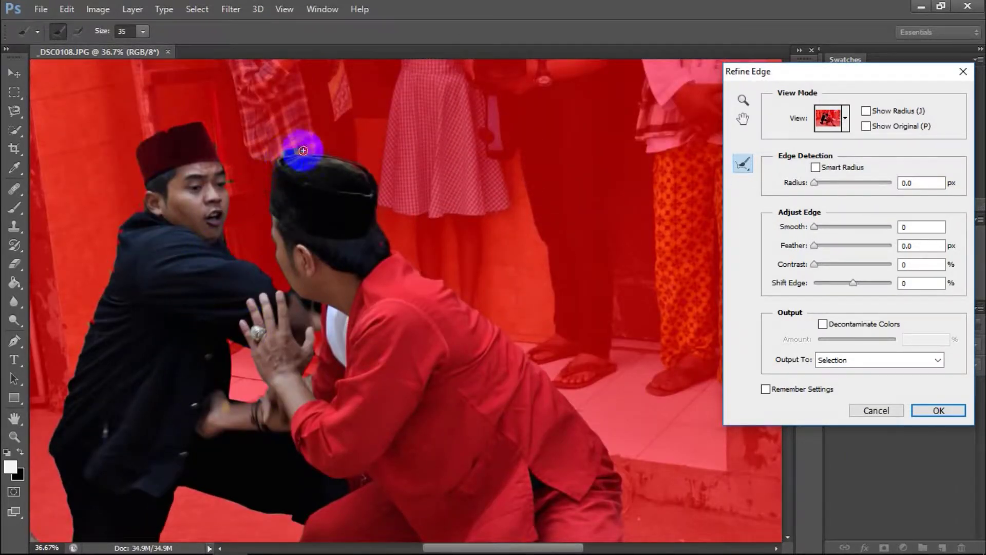
drag(371, 181, 377, 204)
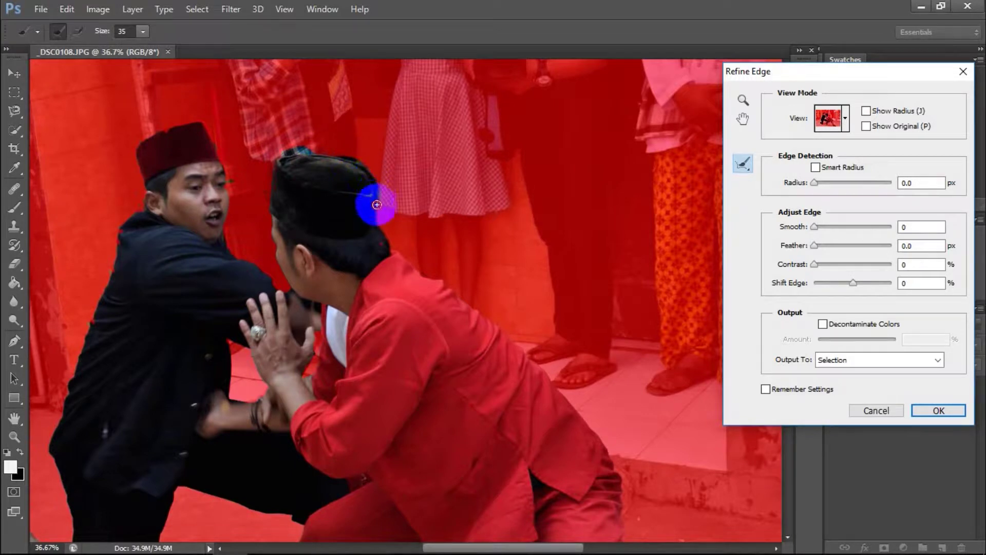
mouse_move(132, 138)
mouse_down()
mouse_move(174, 130)
mouse_move(64, 374)
mouse_up()
Step: Refine the bare foot and red shirt shoulder edges, then apply the refinement
scroll(94, 304, down, 2)
drag(85, 293, 62, 392)
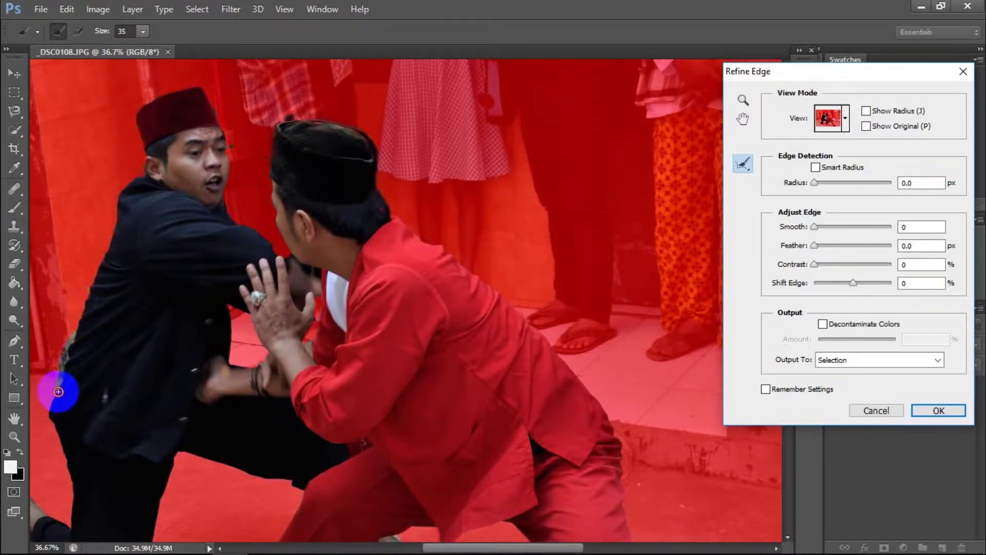
scroll(88, 378, down, 3)
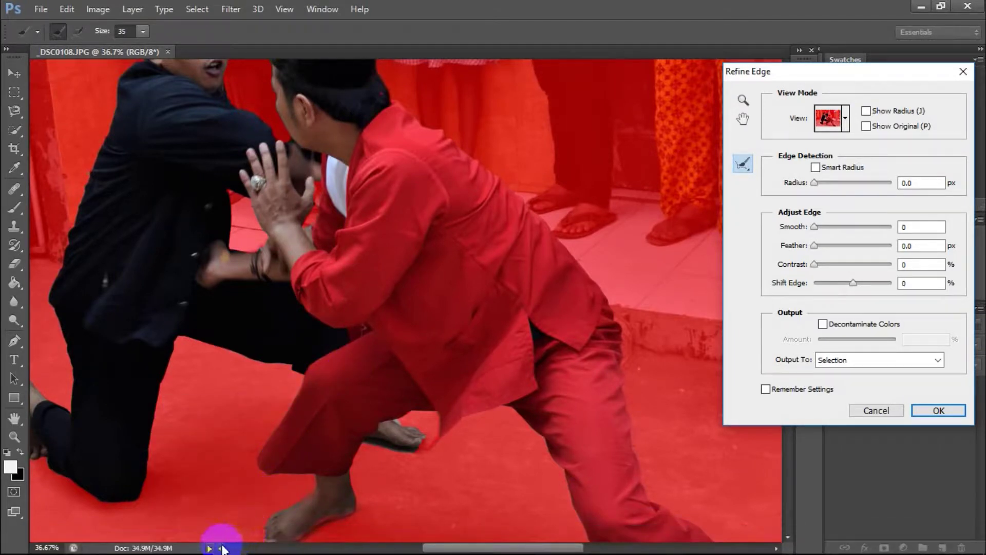
scroll(220, 547, left, 2)
click(219, 547)
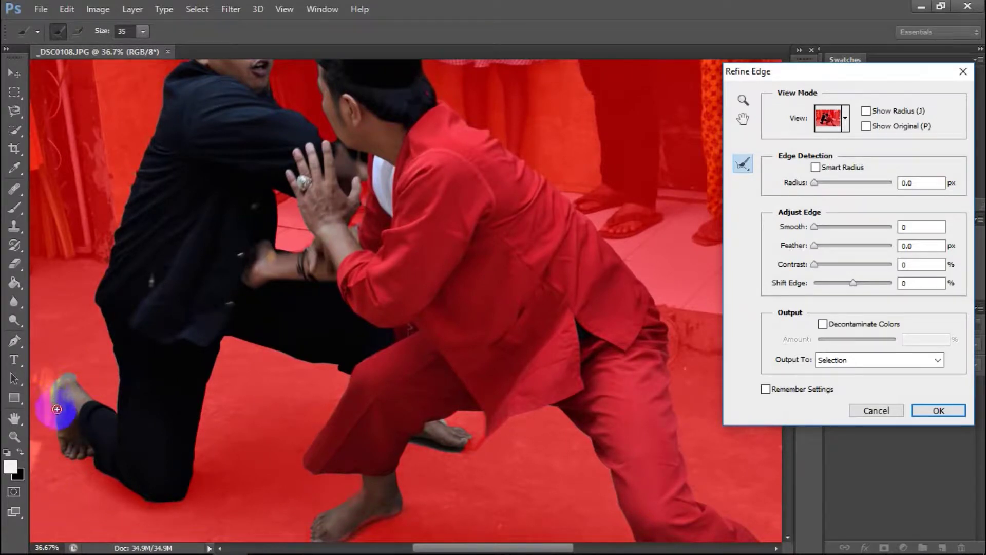
drag(57, 409, 62, 374)
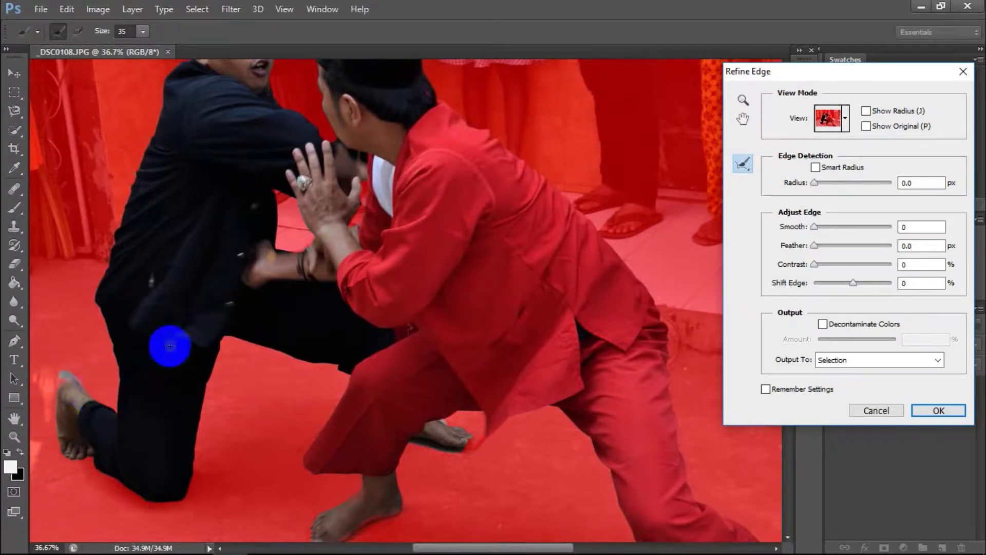
scroll(489, 450, up, 3)
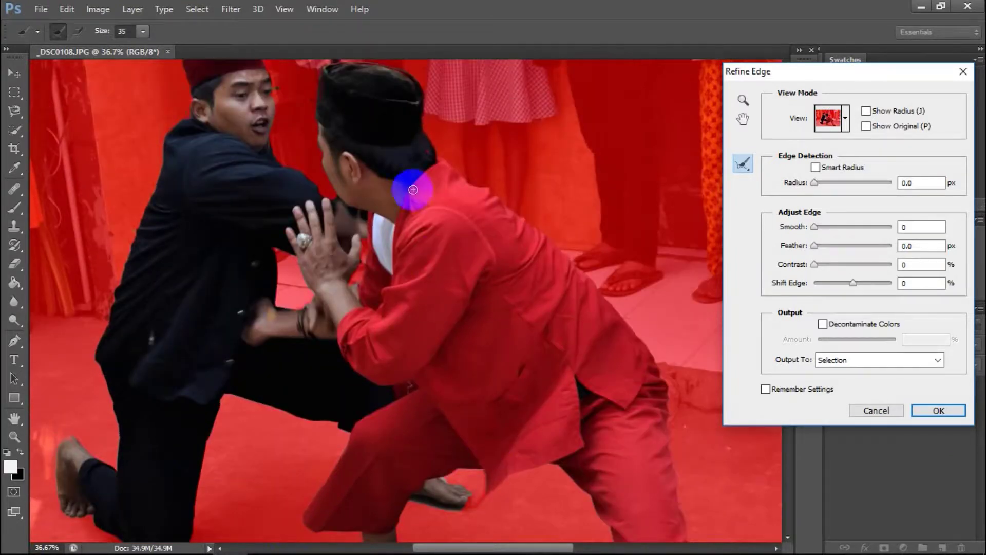
drag(430, 143, 631, 302)
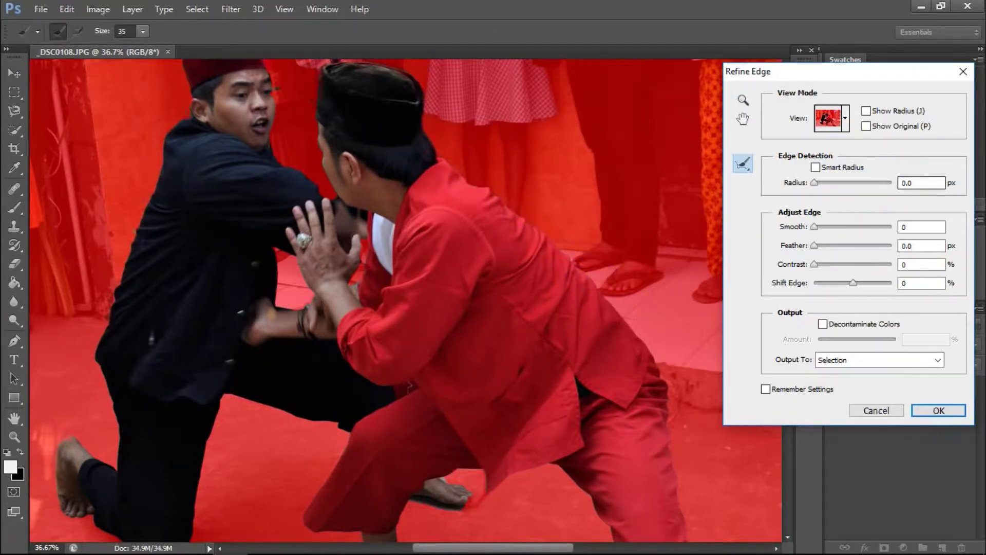
click(930, 411)
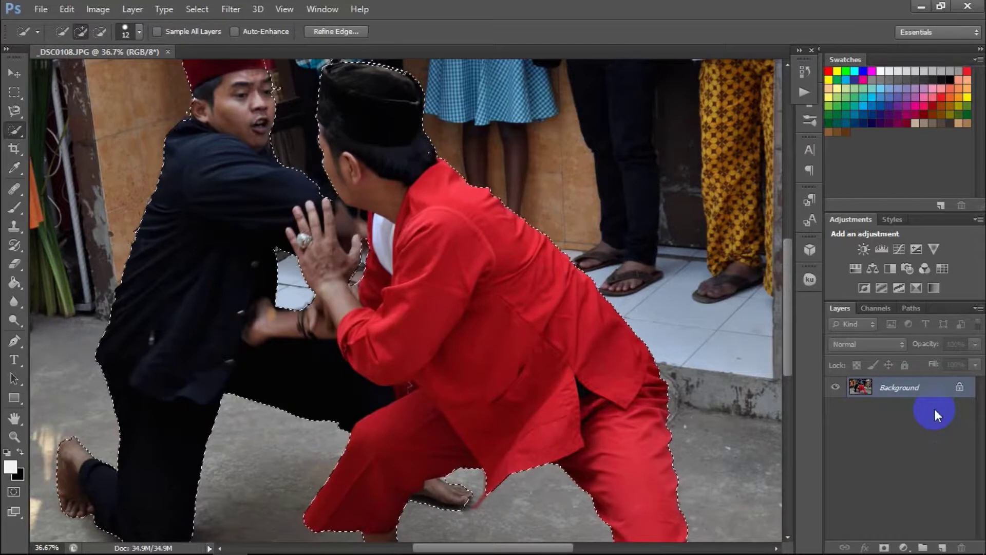
Step: Copy the refined fighters selection onto a new Layer 1
key(ctrl+d)
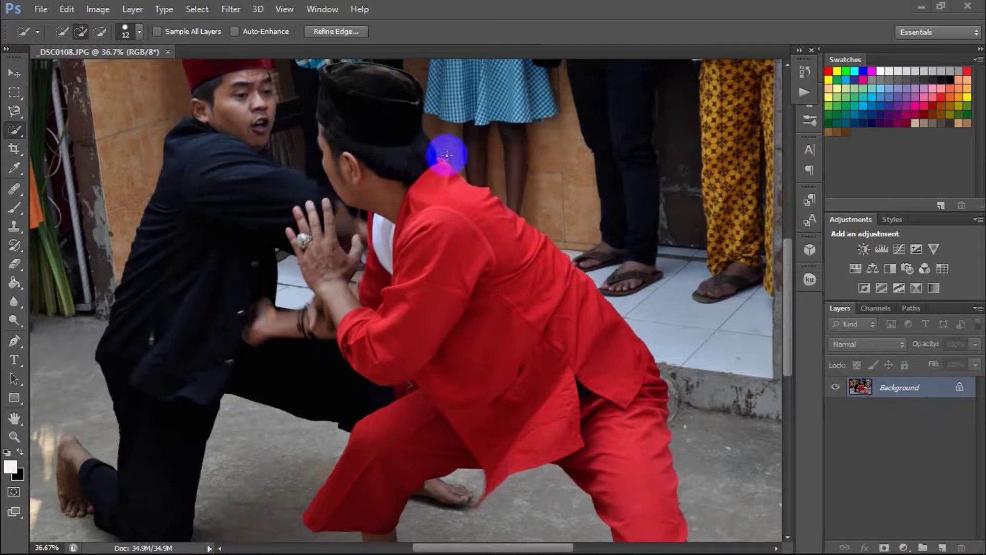
key(ctrl+z)
right_click(452, 165)
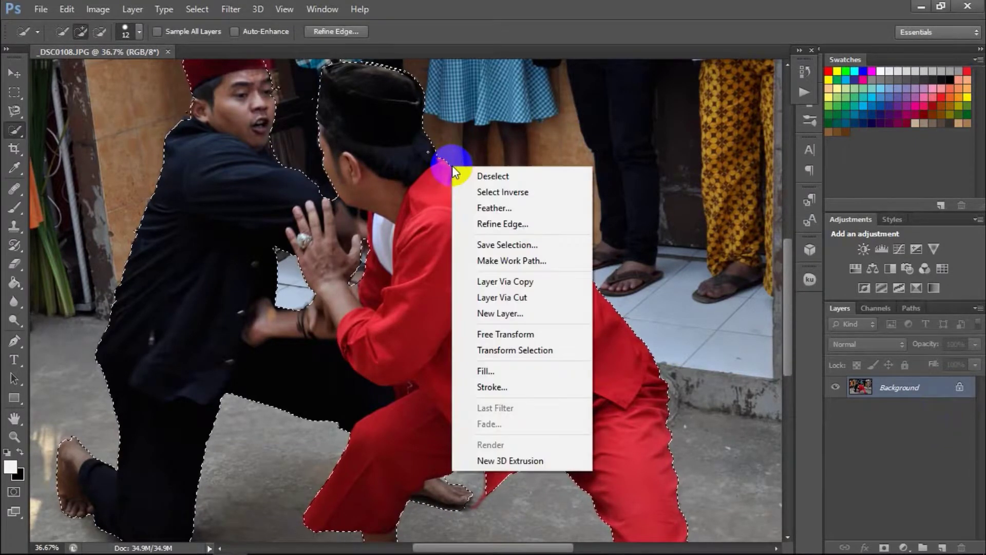
click(514, 284)
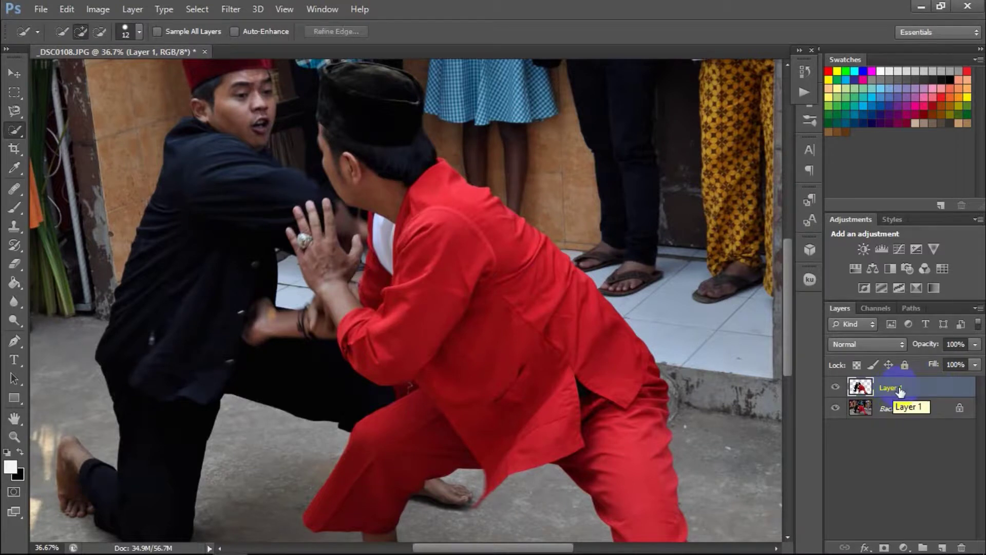
drag(745, 308, 735, 303)
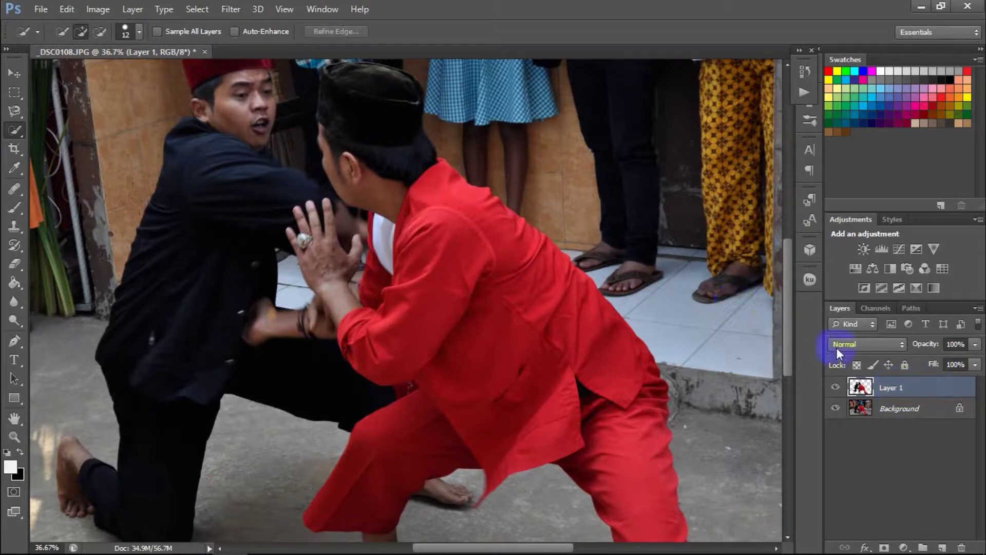
Step: Duplicate Layer 1 as Layer 1 copy and select the Background layer
right_click(895, 389)
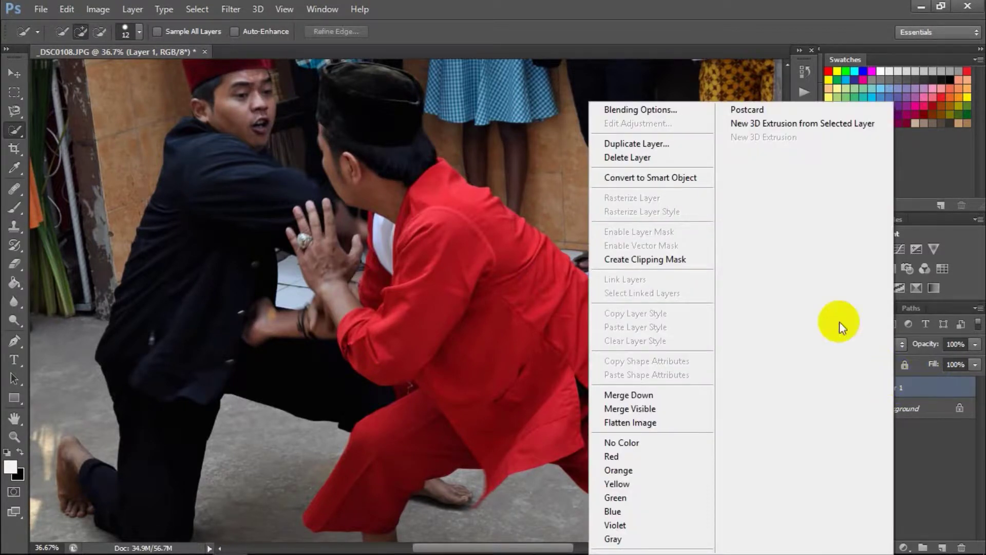
click(665, 145)
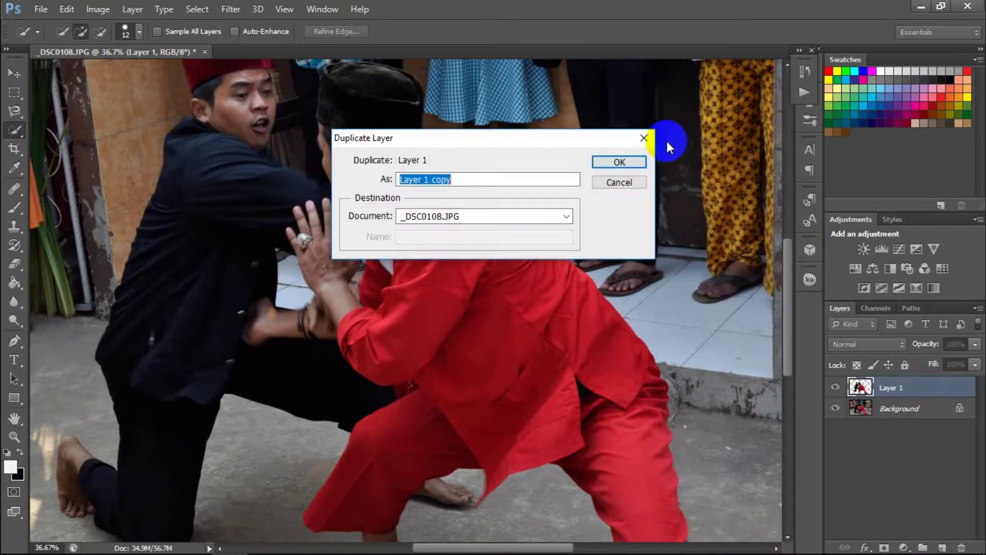
click(634, 162)
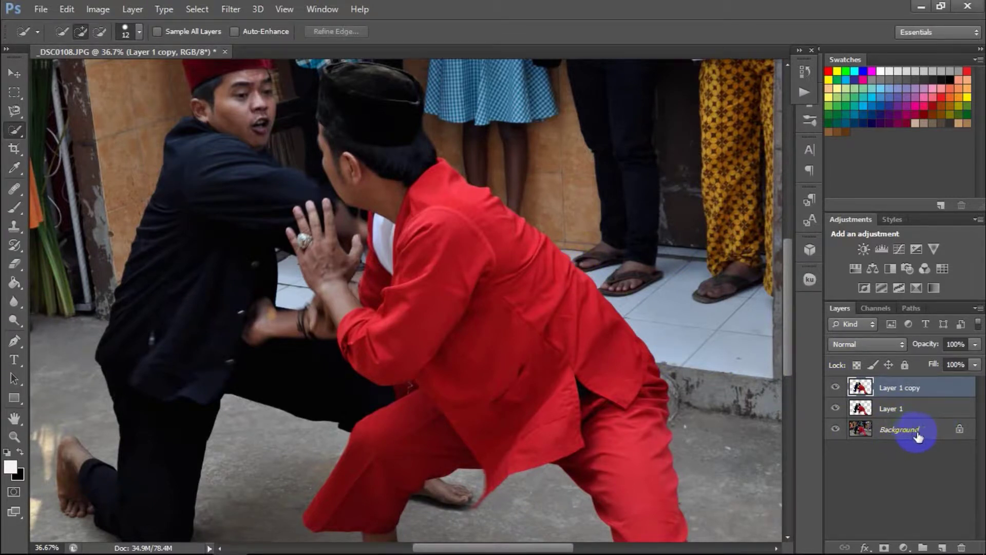
click(959, 434)
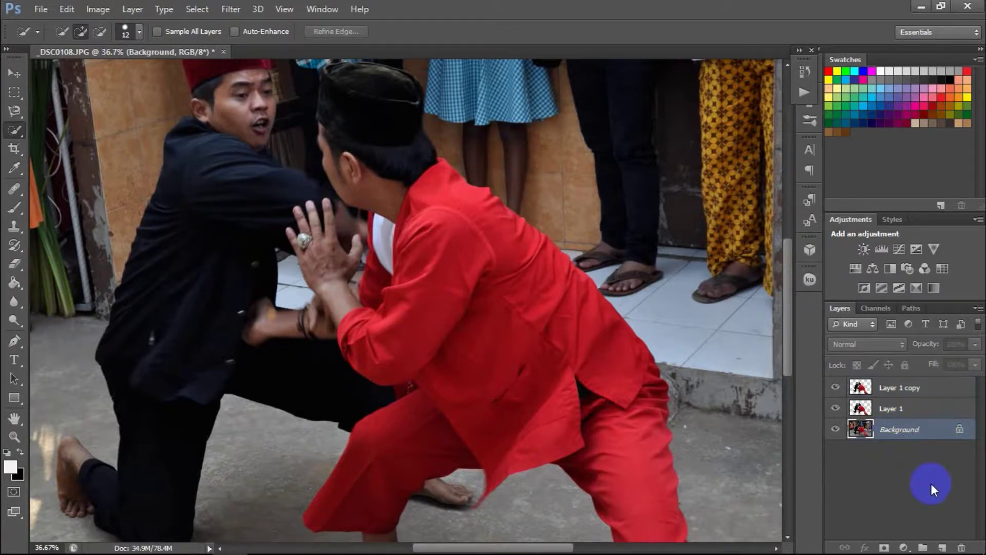
Step: Delete the Background layer and place a new Layer 2 beneath Layer 1
click(960, 547)
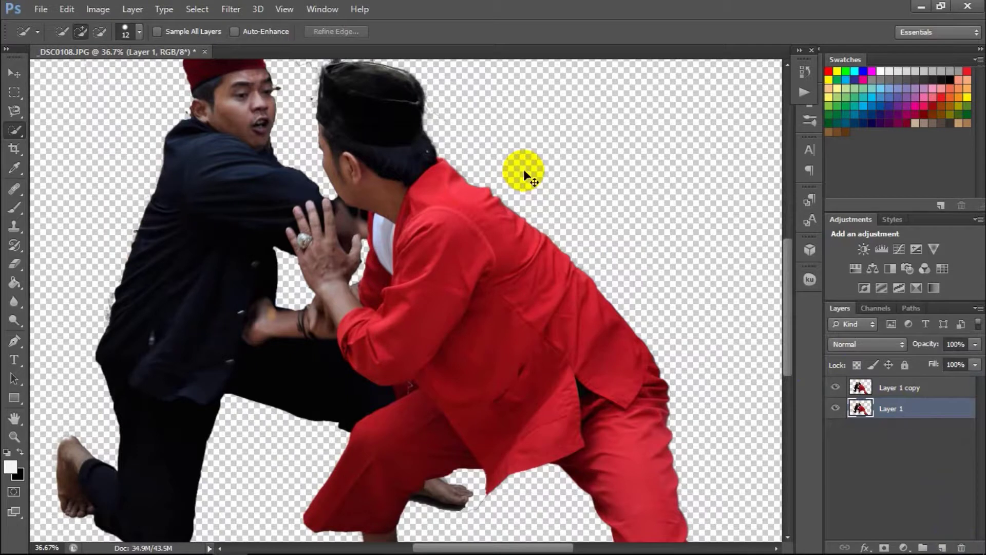
drag(616, 359, 657, 351)
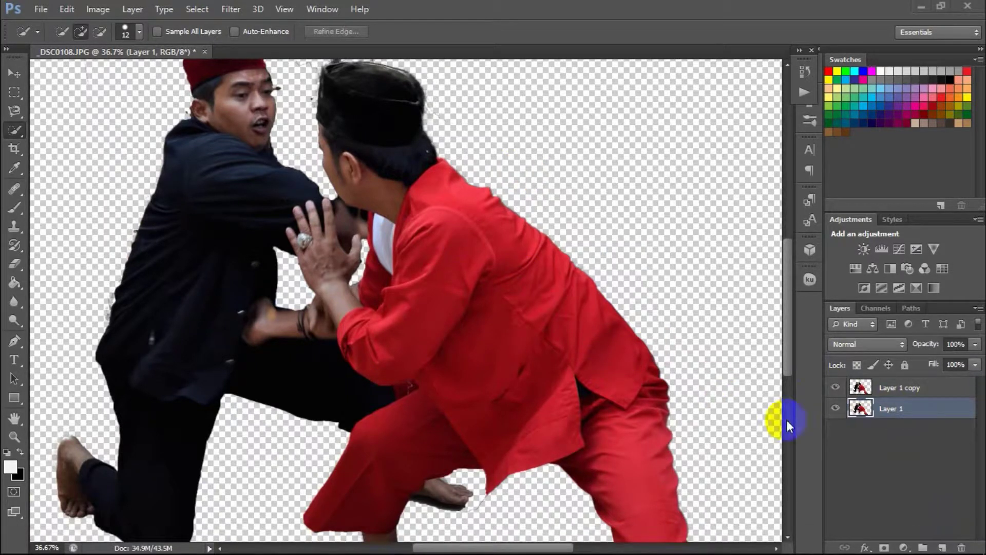
click(942, 548)
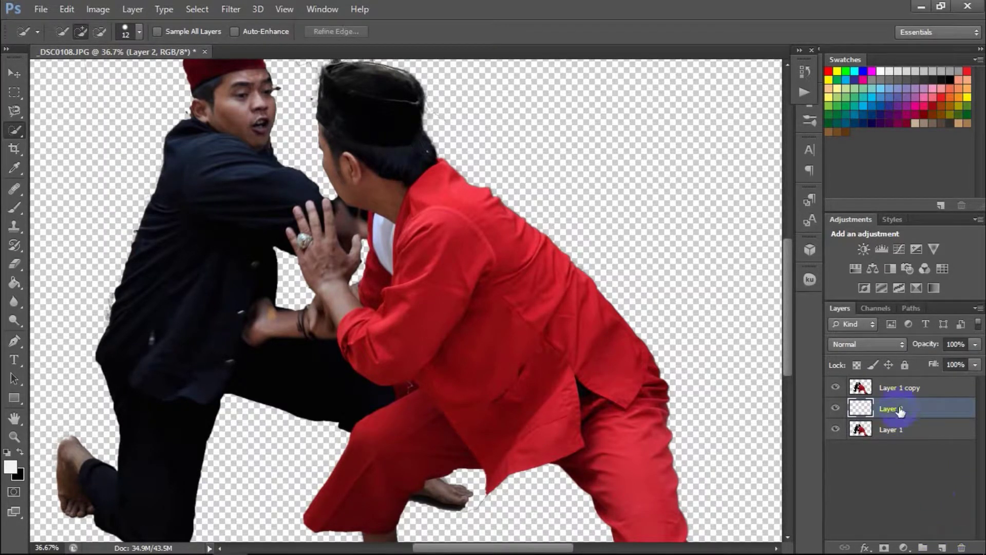
drag(900, 411, 896, 465)
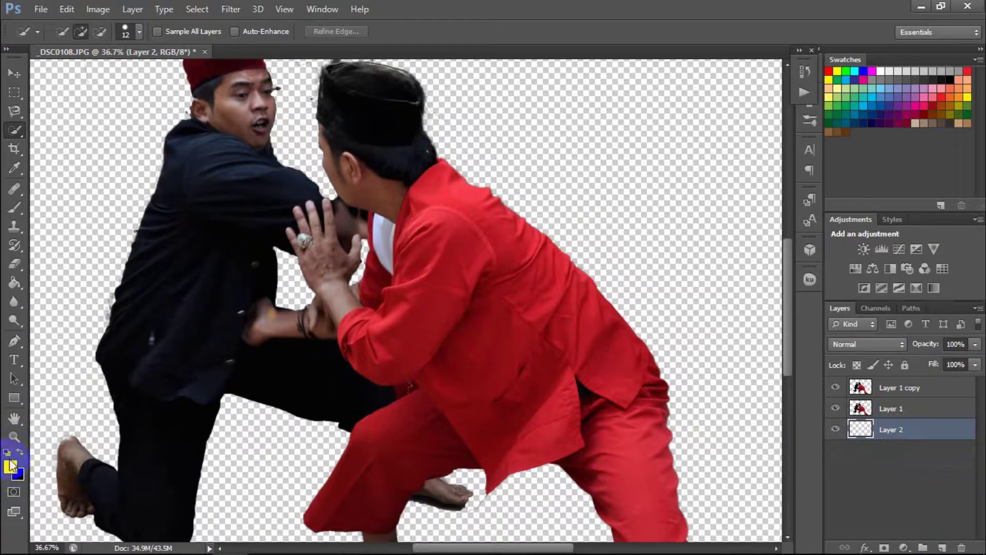
Step: Fill Layer 2 with white using the Paint Bucket tool
click(14, 283)
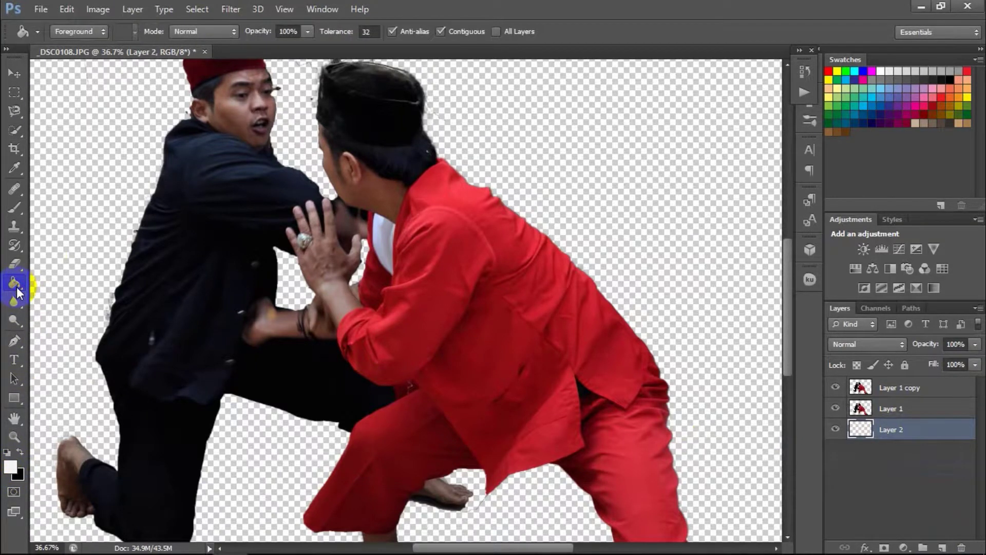
click(148, 114)
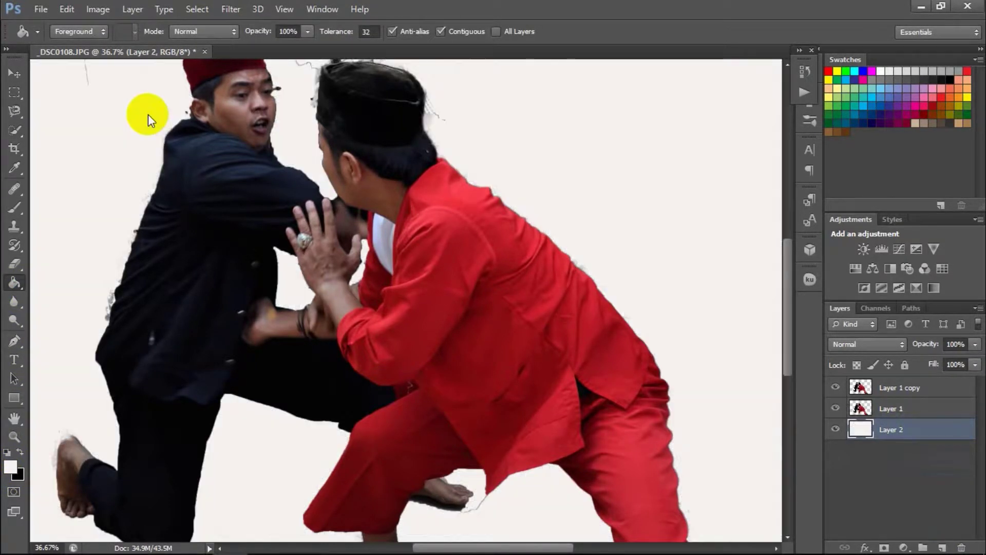
scroll(178, 146, up, 3)
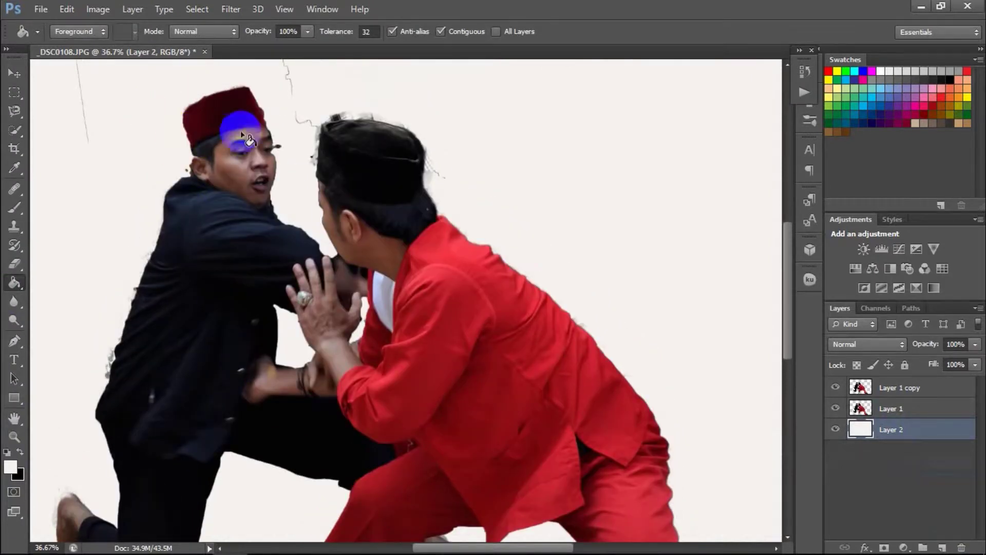
scroll(286, 158, up, 2)
scroll(359, 132, up, 2)
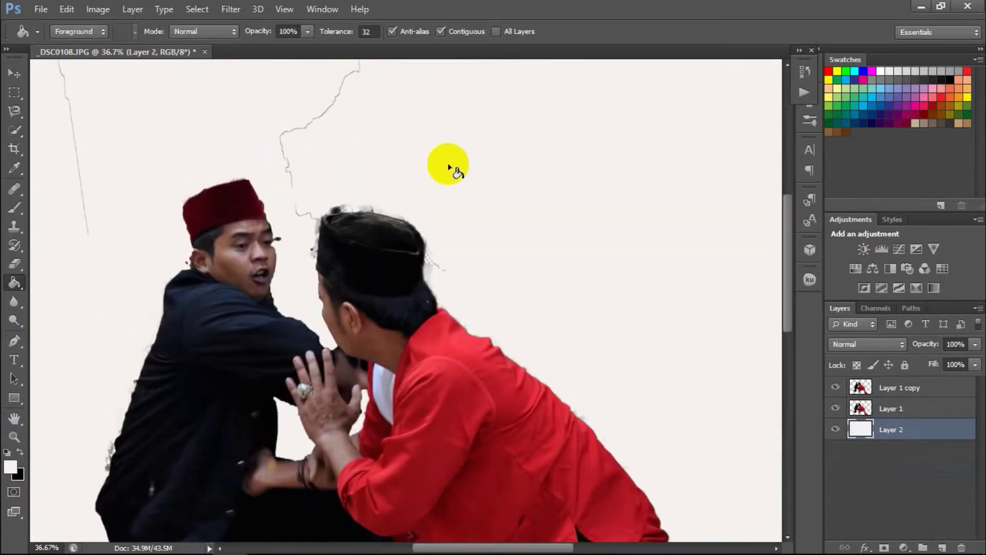
scroll(496, 278, down, 3)
scroll(496, 278, down, 1)
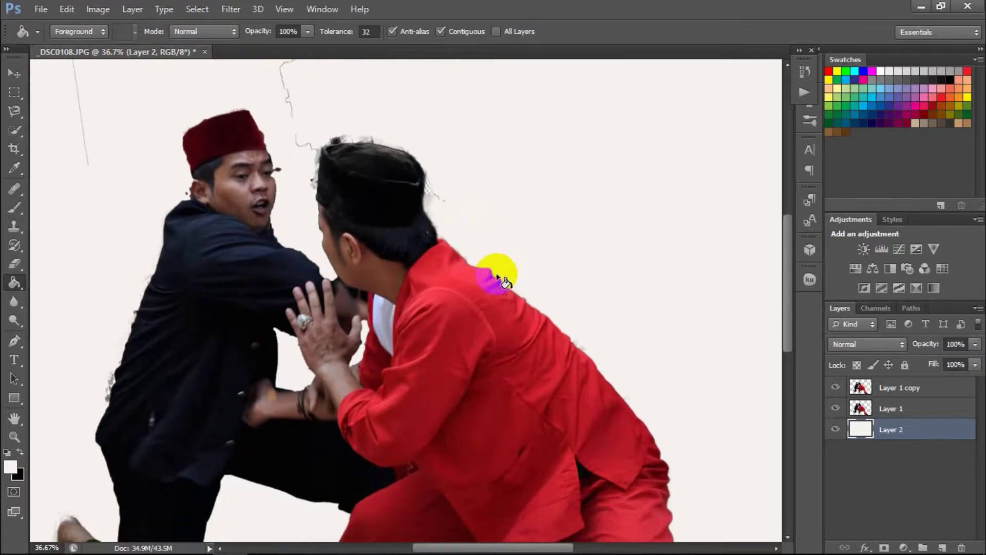
scroll(545, 280, down, 1)
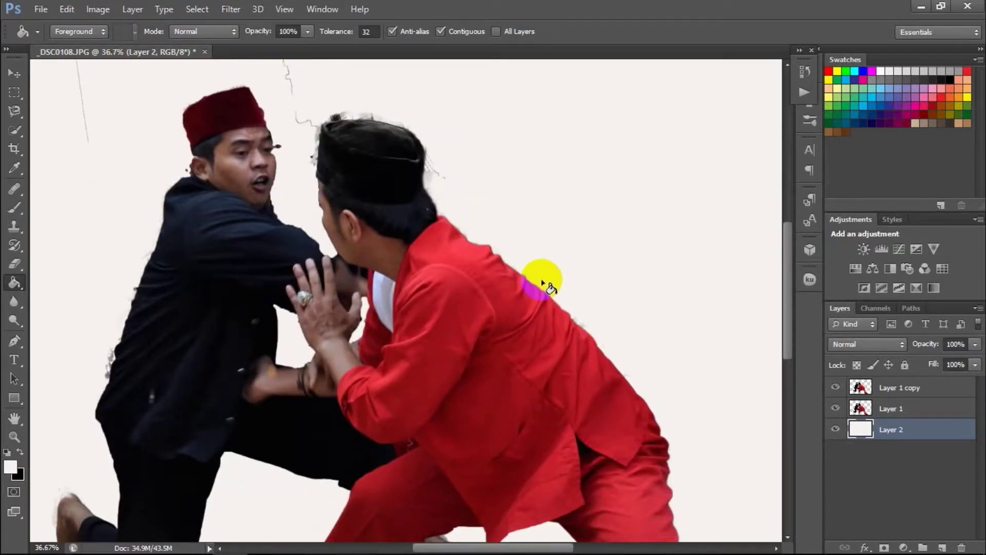
click(394, 248)
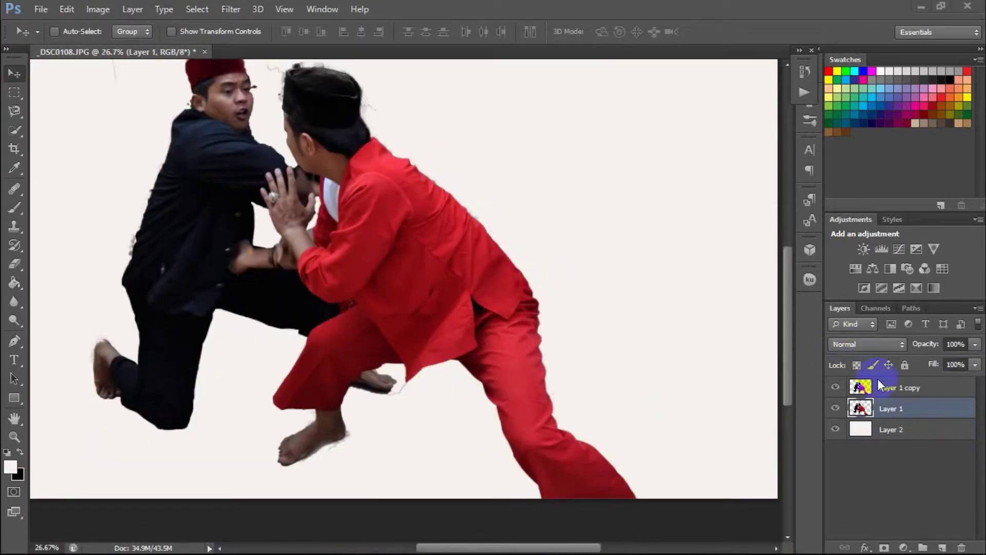
Step: In Liquify, use Forward Warp (size 901) to push the red shirt and trousers rightward
click(912, 451)
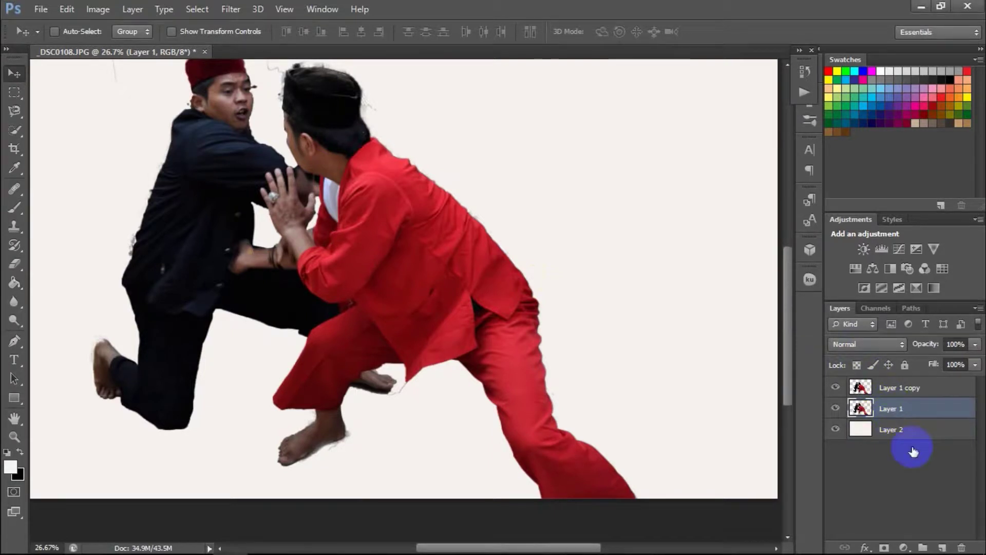
click(229, 10)
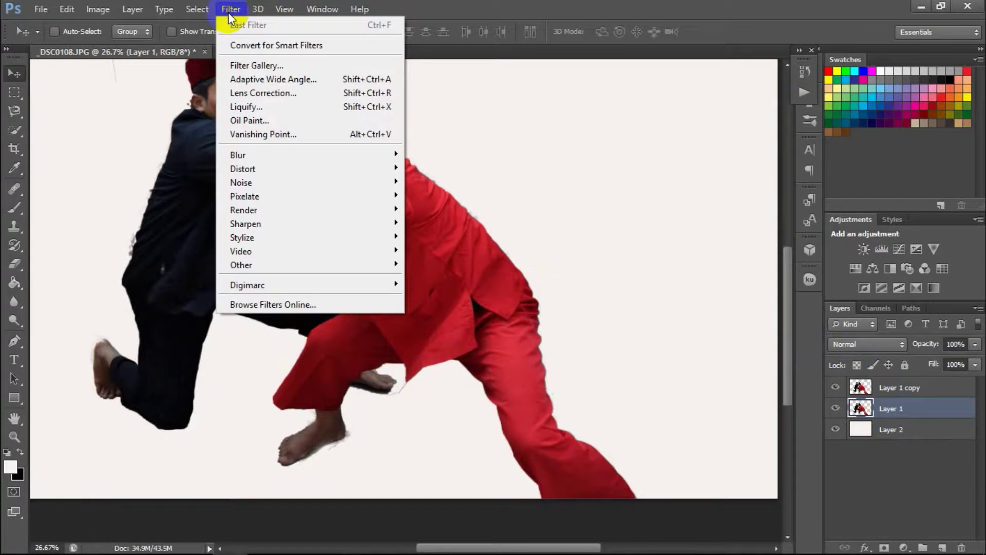
click(255, 107)
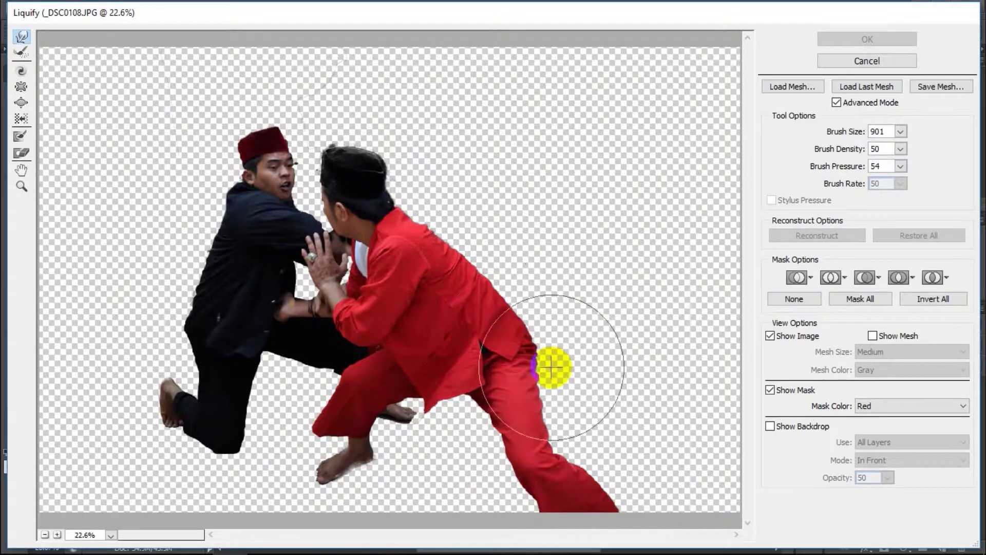
drag(345, 176, 352, 176)
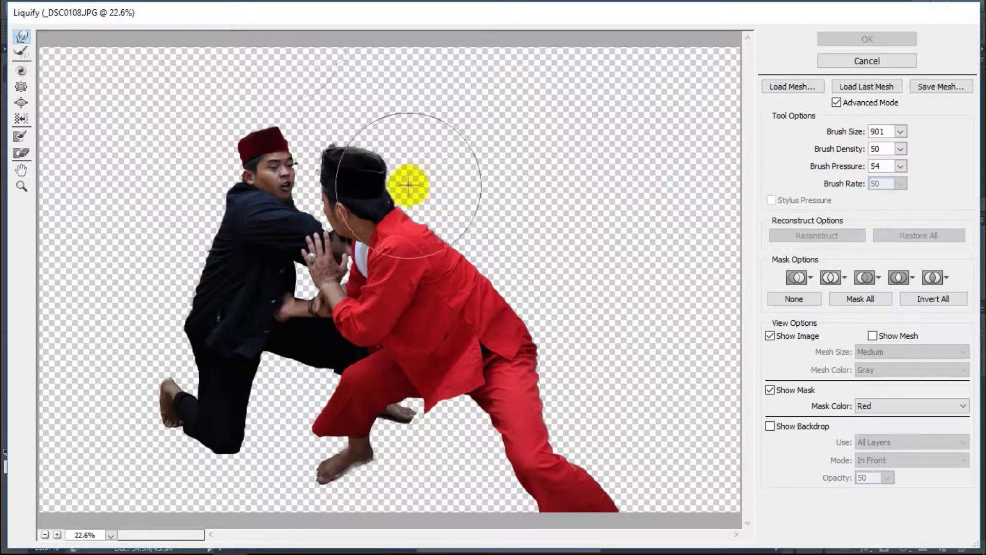
drag(403, 174, 410, 180)
drag(462, 253, 507, 233)
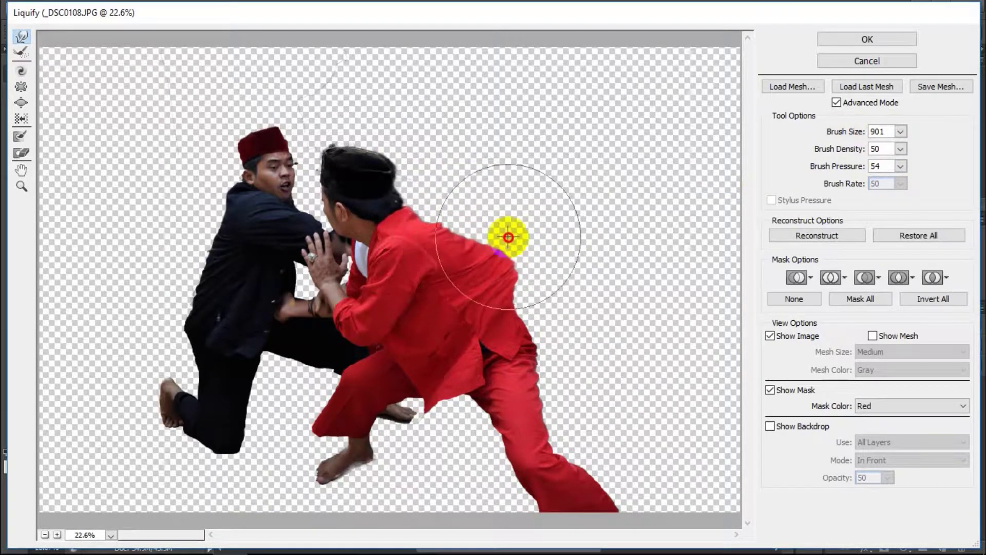
drag(523, 300, 594, 349)
mouse_move(539, 374)
mouse_down()
mouse_move(584, 418)
mouse_move(601, 469)
mouse_up()
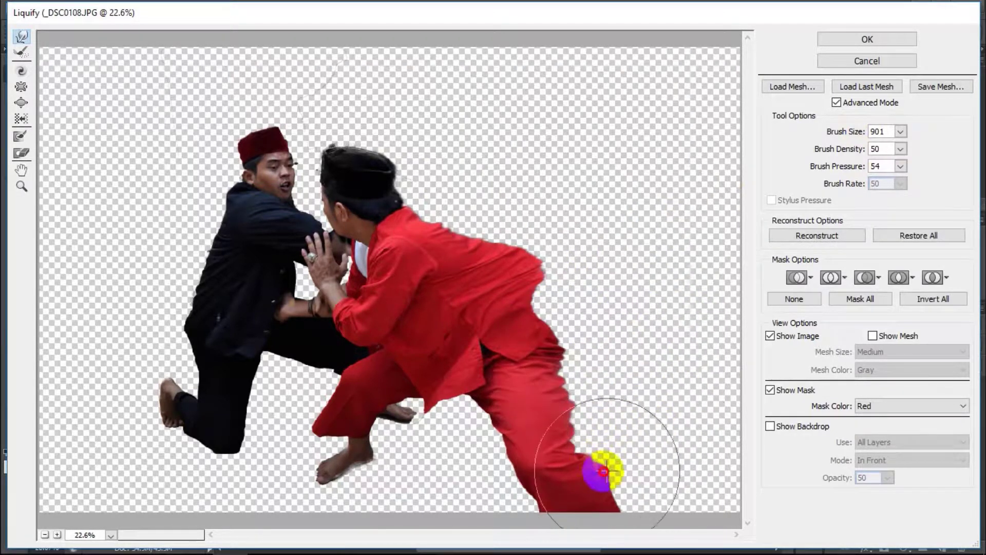
drag(581, 433, 649, 421)
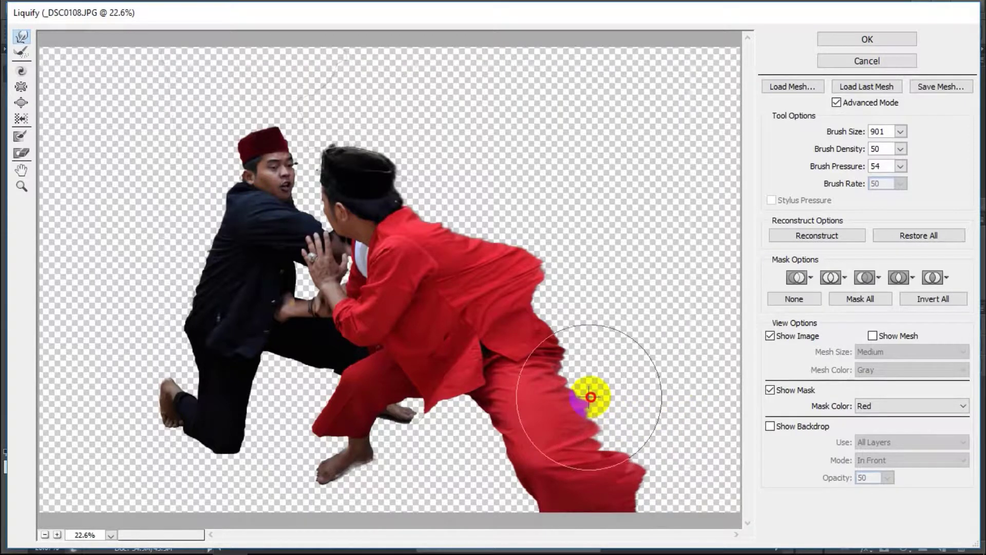
drag(595, 356, 647, 341)
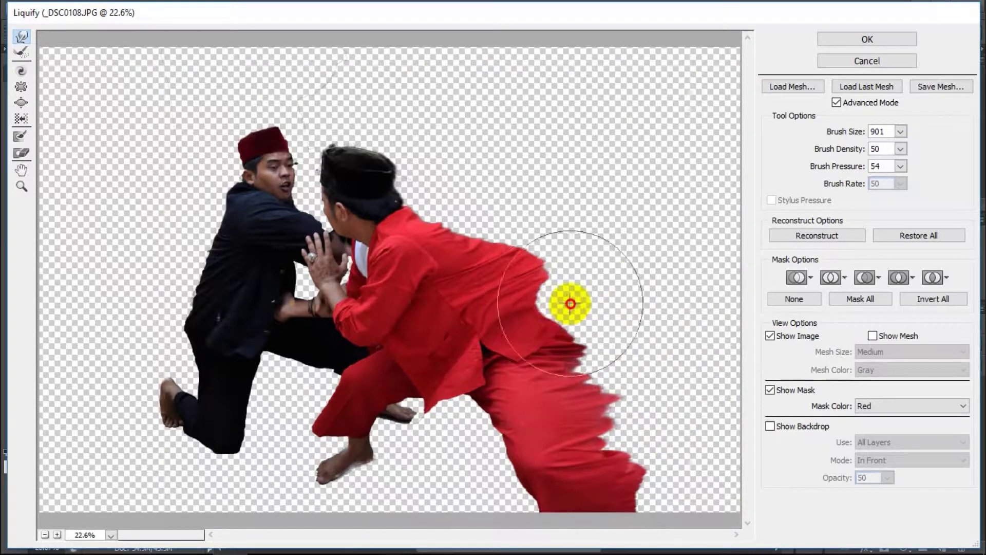
Step: Smear the shoulder, hair and shirt into long rightward streaks and apply Liquify
drag(568, 302, 434, 209)
drag(539, 194, 403, 165)
mouse_move(473, 164)
mouse_down()
mouse_move(408, 152)
mouse_move(493, 158)
mouse_up()
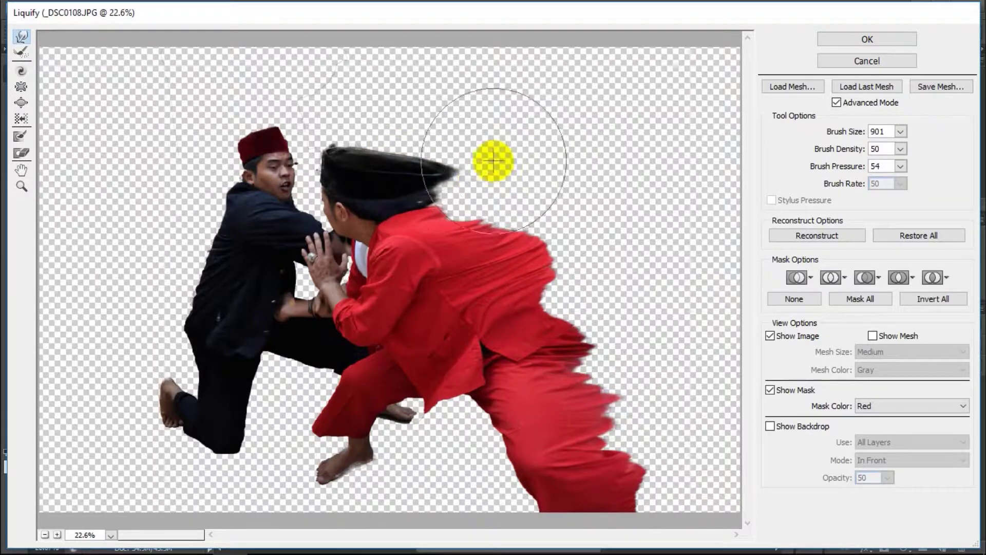
drag(454, 198, 534, 199)
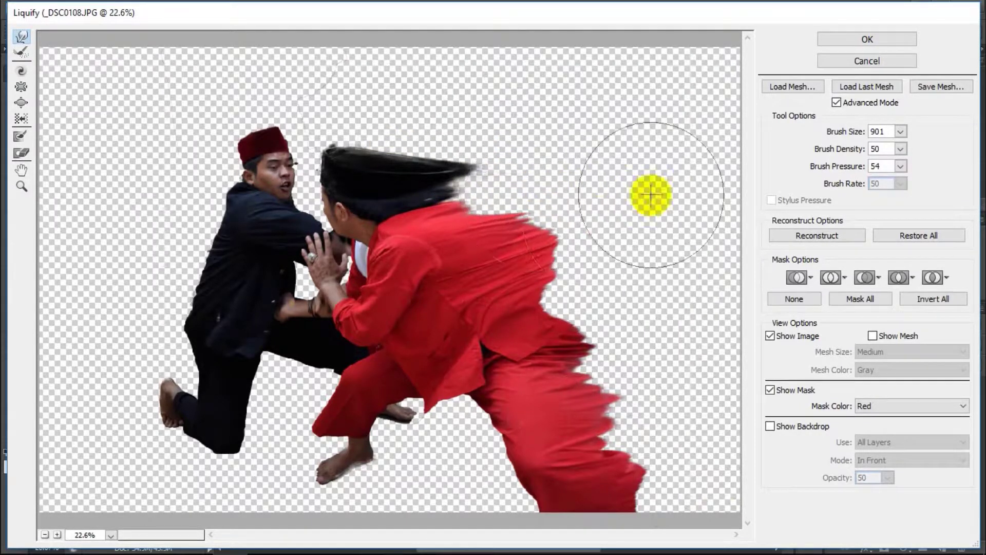
drag(550, 282, 606, 303)
mouse_move(462, 200)
mouse_down()
mouse_move(473, 154)
mouse_move(569, 287)
mouse_move(667, 282)
mouse_up()
drag(594, 370, 679, 365)
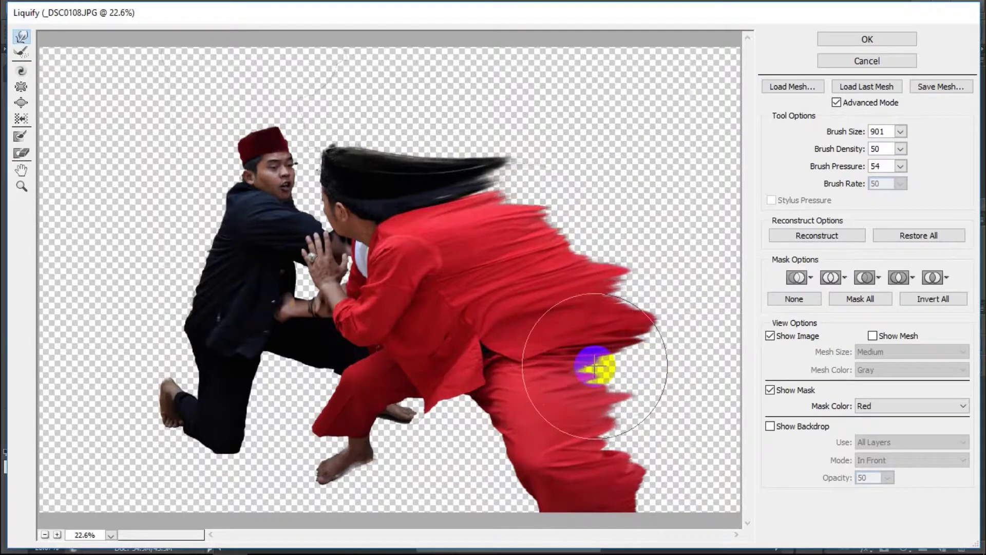
drag(591, 363, 760, 360)
drag(628, 304, 741, 215)
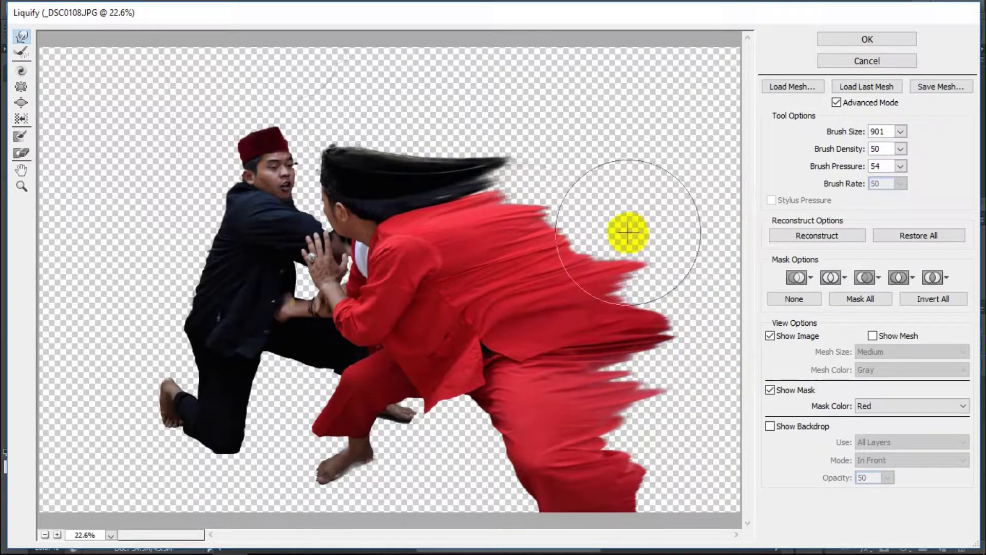
drag(627, 232, 667, 218)
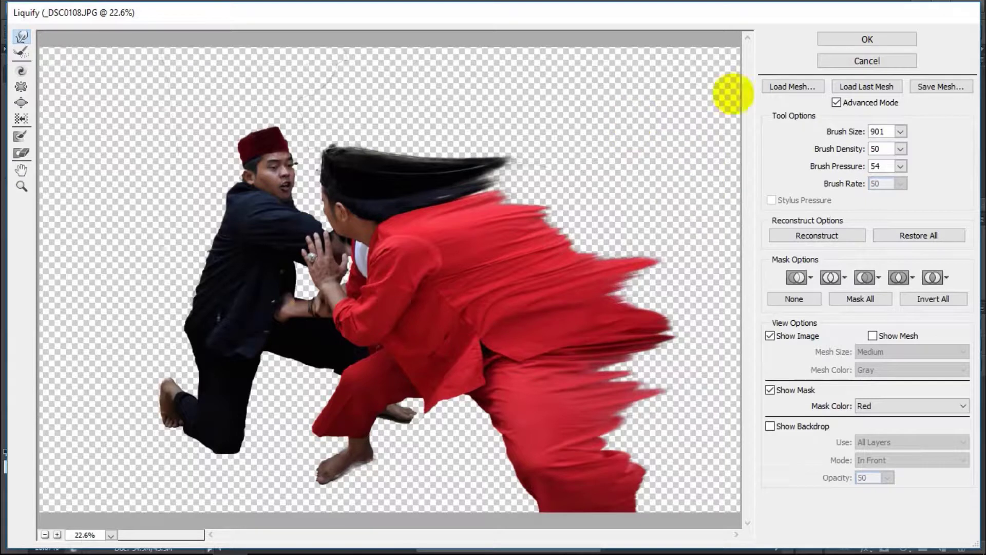
click(880, 42)
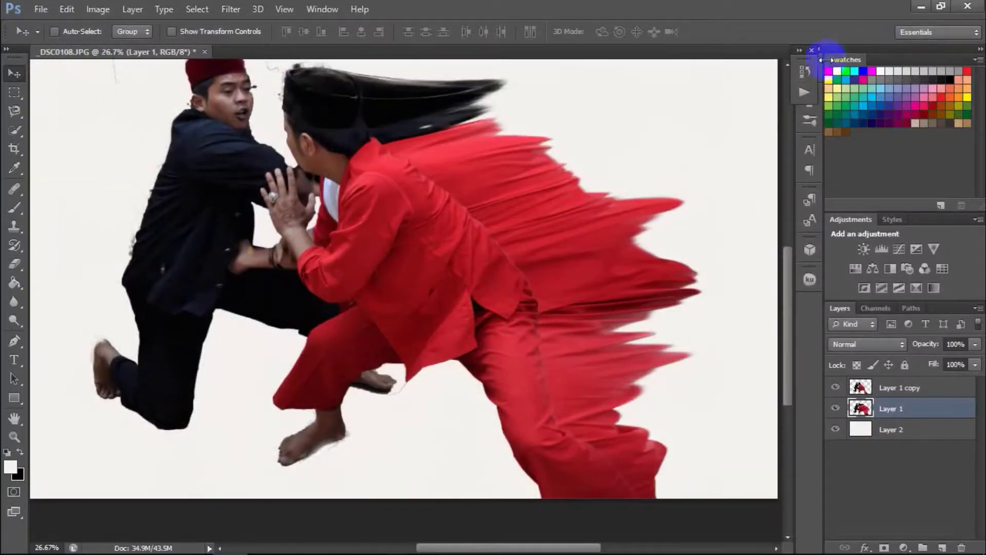
Step: Fill Layer 1's mask with black to hide the streaked layer
click(616, 240)
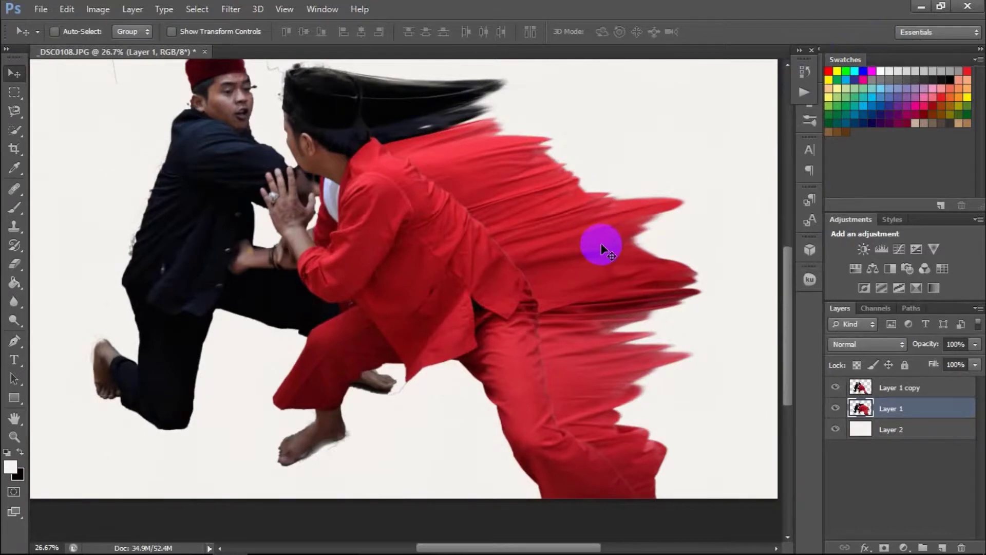
scroll(602, 249, down, 1)
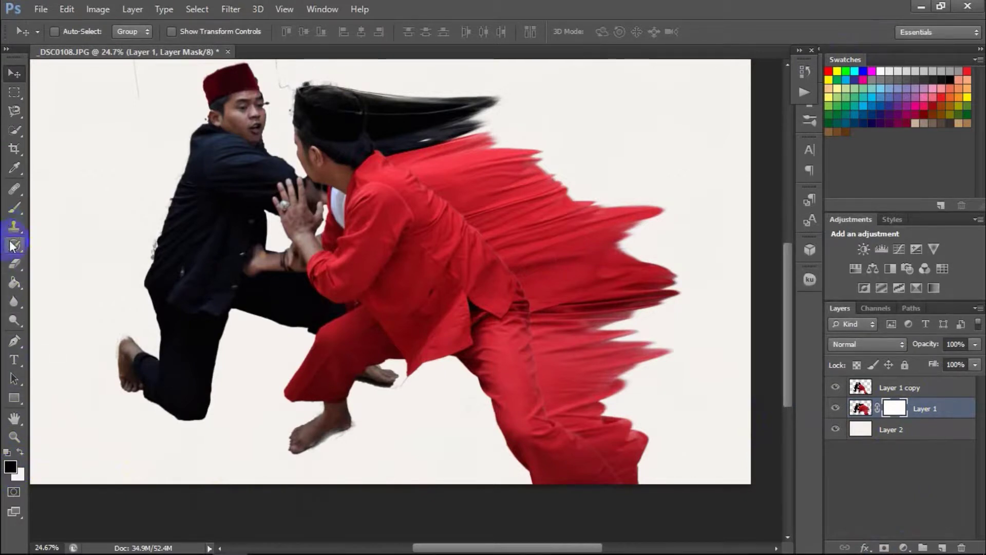
click(14, 283)
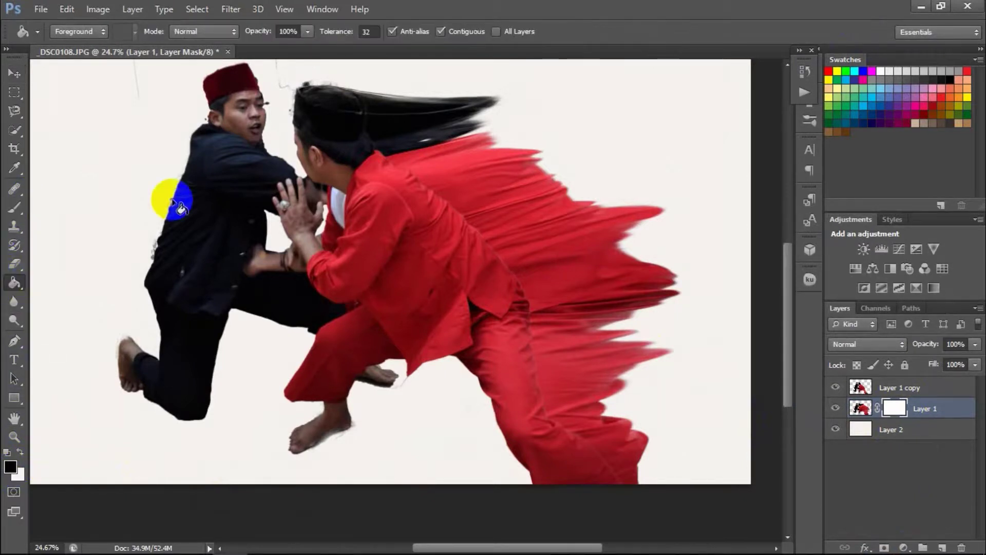
click(519, 121)
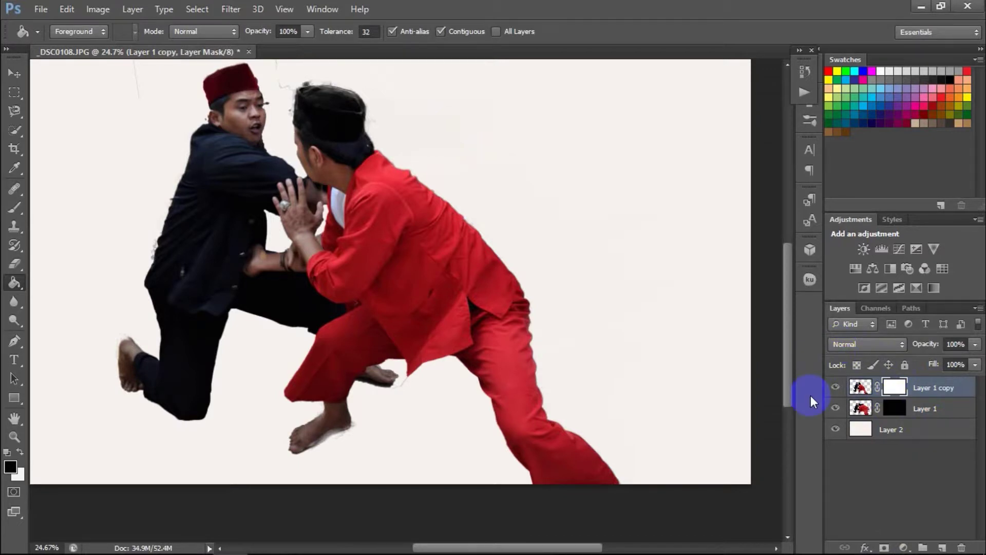
Step: Paint black on Layer 1 copy's mask to fade the red fighter's right edge
click(537, 333)
click(873, 387)
drag(907, 390, 900, 400)
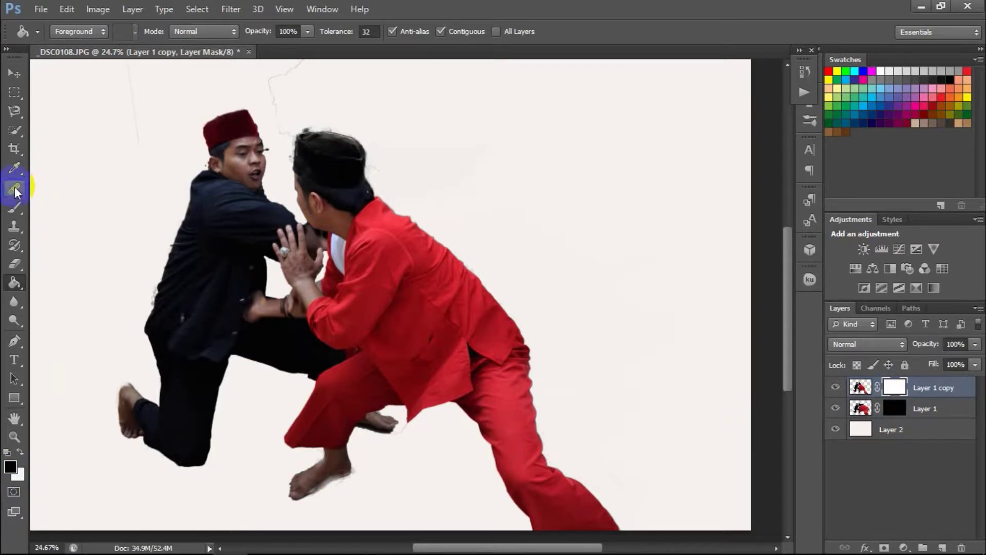
click(14, 208)
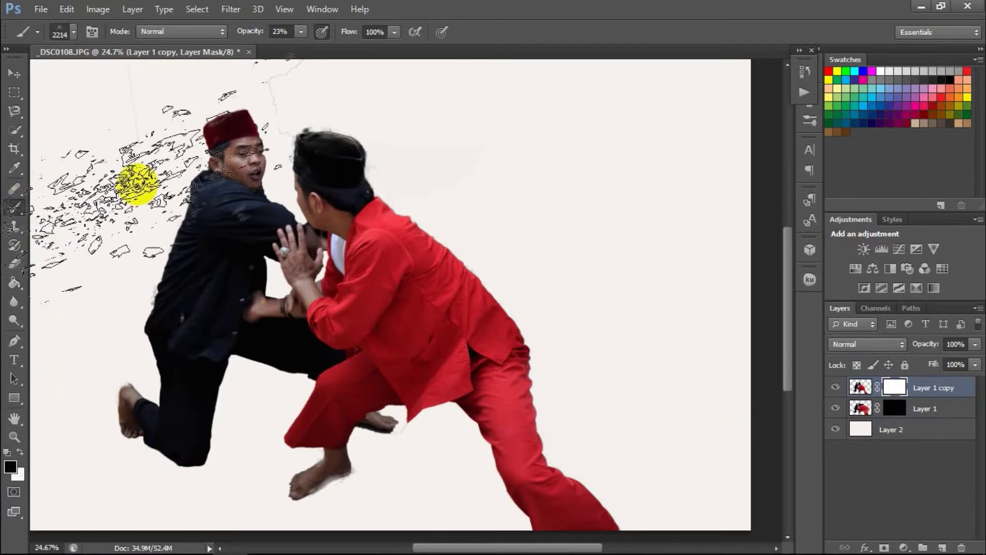
drag(463, 488, 370, 175)
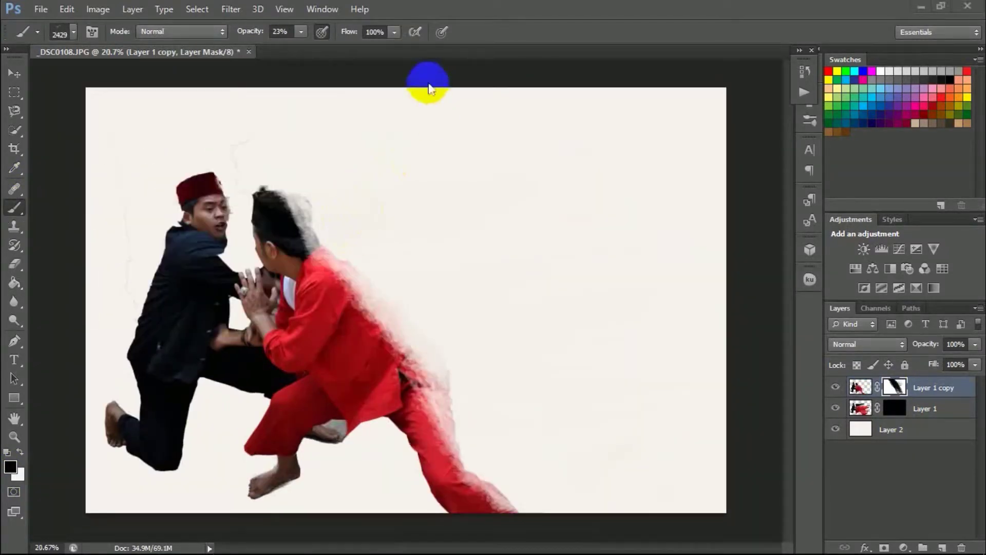
Step: Paint grey splatter over the red fighter's edge, shoulder and upper bodies at 23% opacity
mouse_move(378, 165)
mouse_down()
mouse_move(440, 231)
mouse_move(478, 226)
mouse_move(471, 257)
mouse_up()
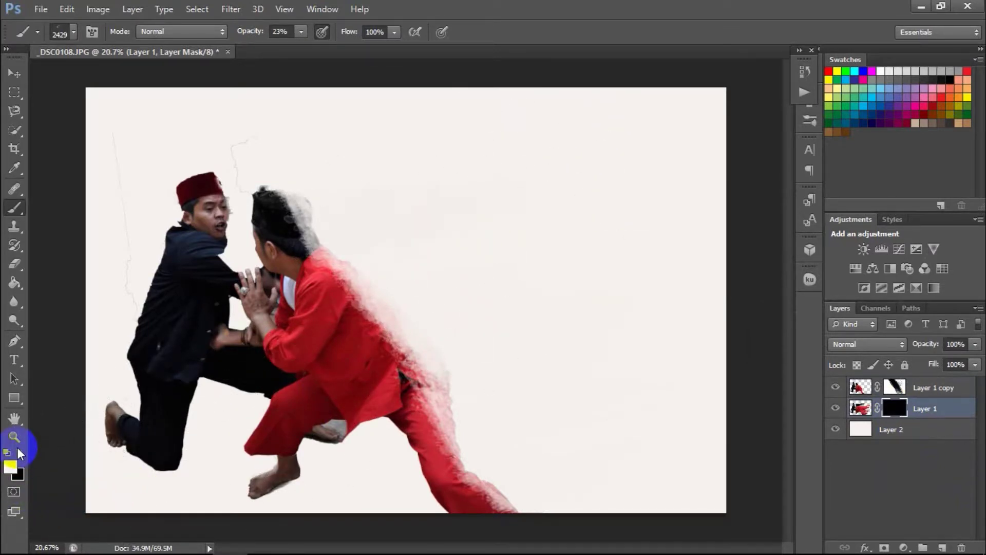
mouse_move(370, 231)
mouse_down()
mouse_move(513, 302)
mouse_move(574, 402)
mouse_move(429, 200)
mouse_move(546, 310)
mouse_move(544, 272)
mouse_up()
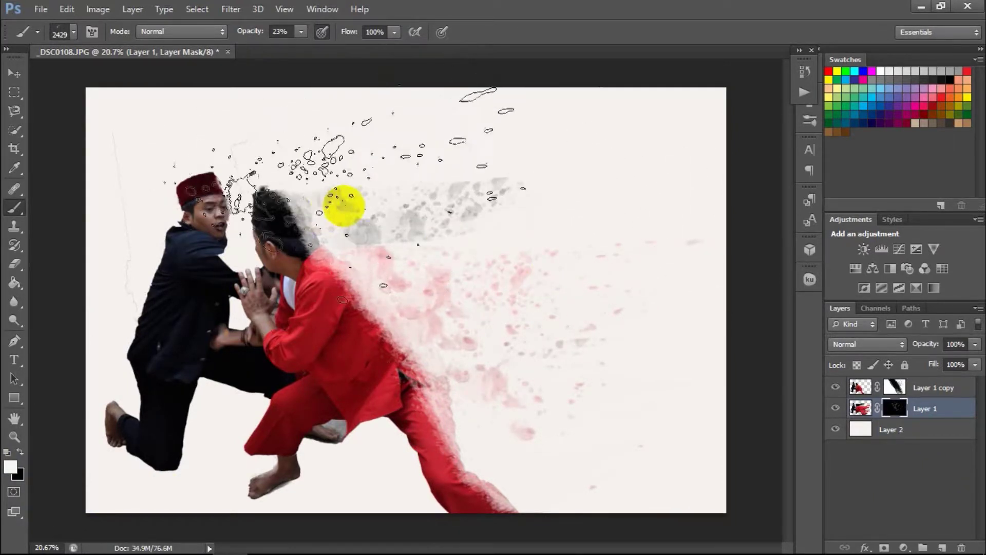
mouse_move(249, 265)
mouse_down()
mouse_move(296, 252)
mouse_move(354, 259)
mouse_up()
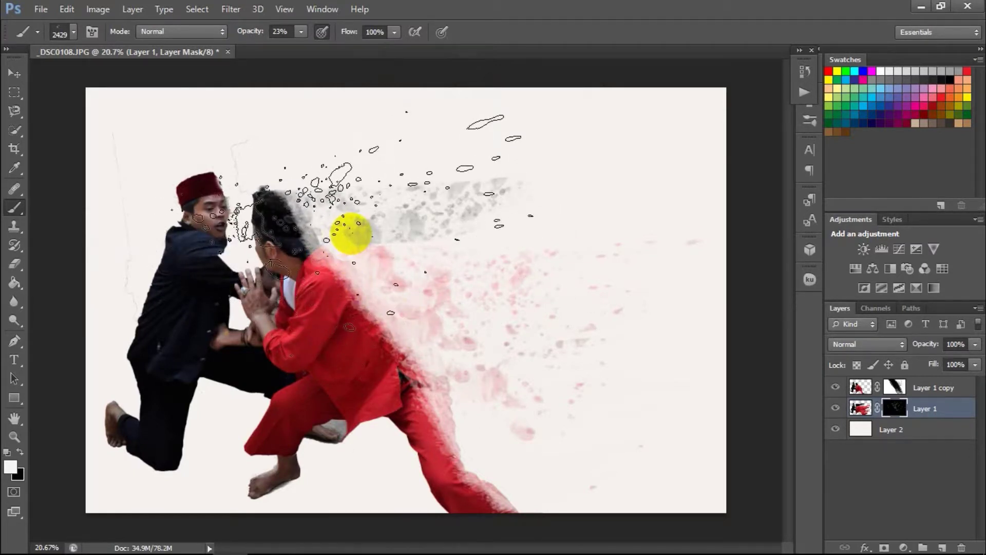
mouse_move(382, 308)
mouse_down()
mouse_move(386, 355)
mouse_move(452, 304)
mouse_up()
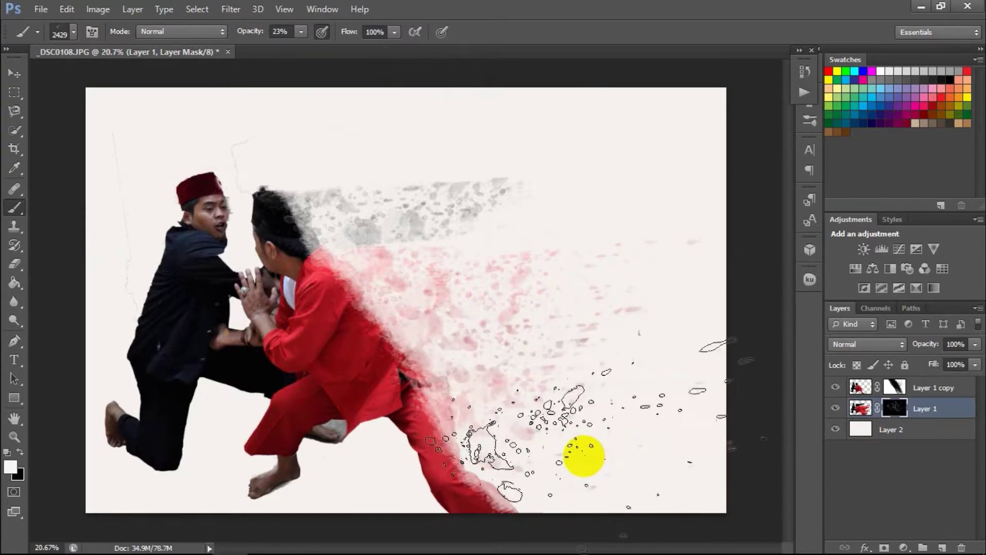
Step: Stamp red splatter particles flowing right and toward the lower right of the figure
click(625, 506)
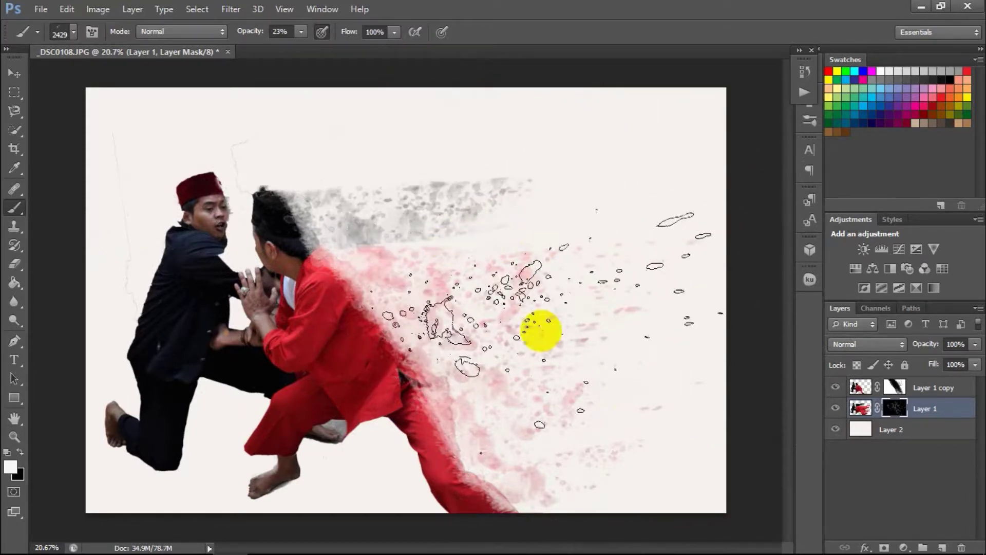
click(742, 213)
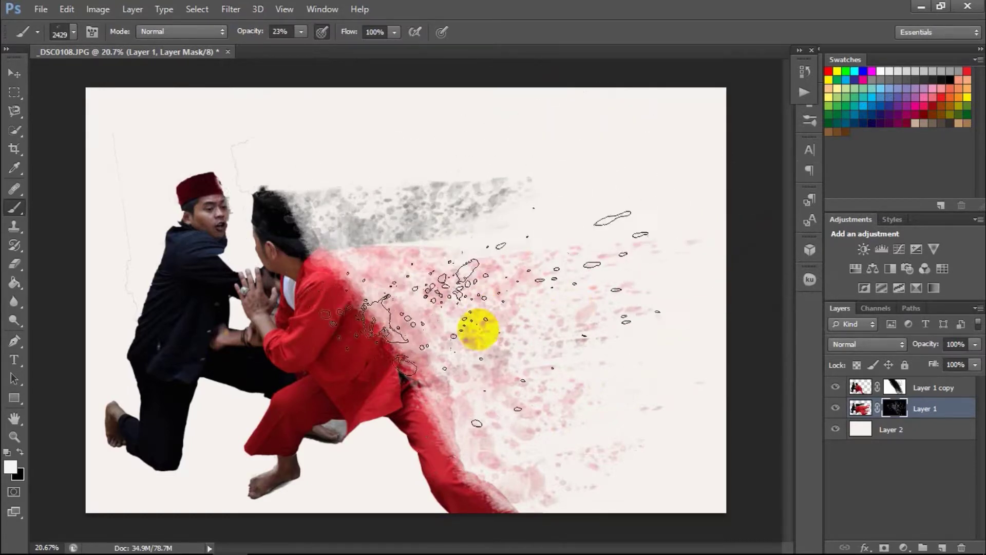
click(66, 495)
drag(67, 494, 2, 453)
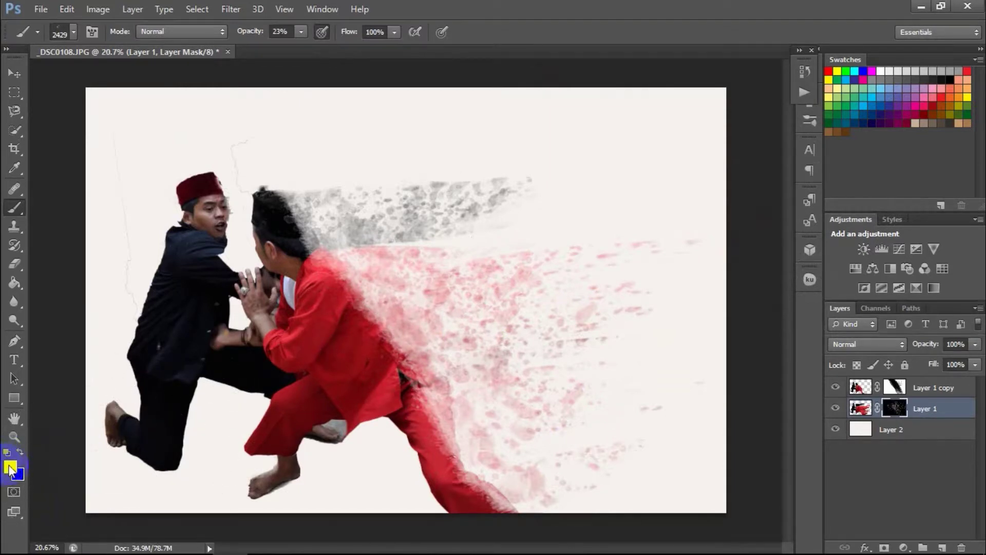
Step: Reset colours to black and white, target Layer 1 copy's mask and deselect
key(d)
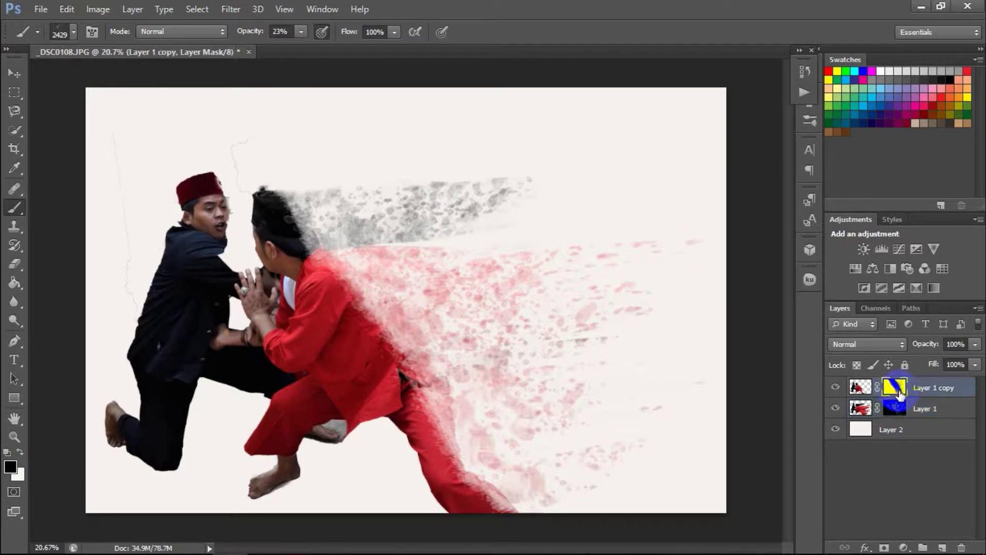
ctrl+click(899, 393)
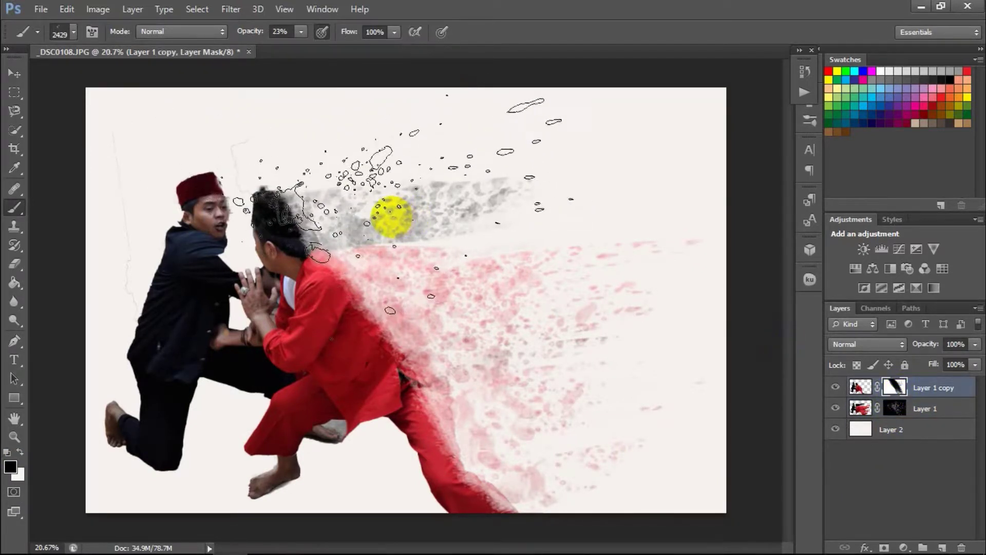
key(ctrl+d)
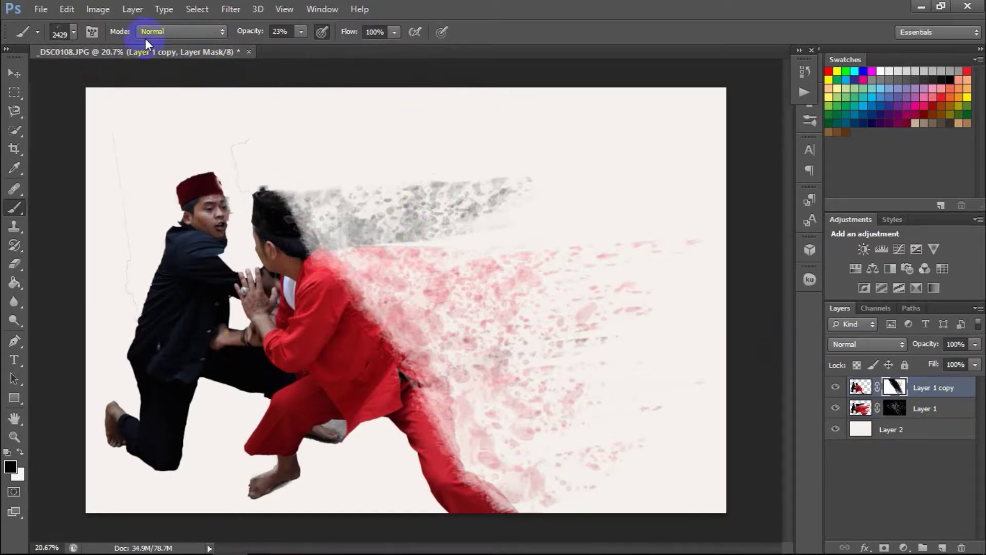
Step: Rotate the splatter brush tip angle to -155°
click(92, 34)
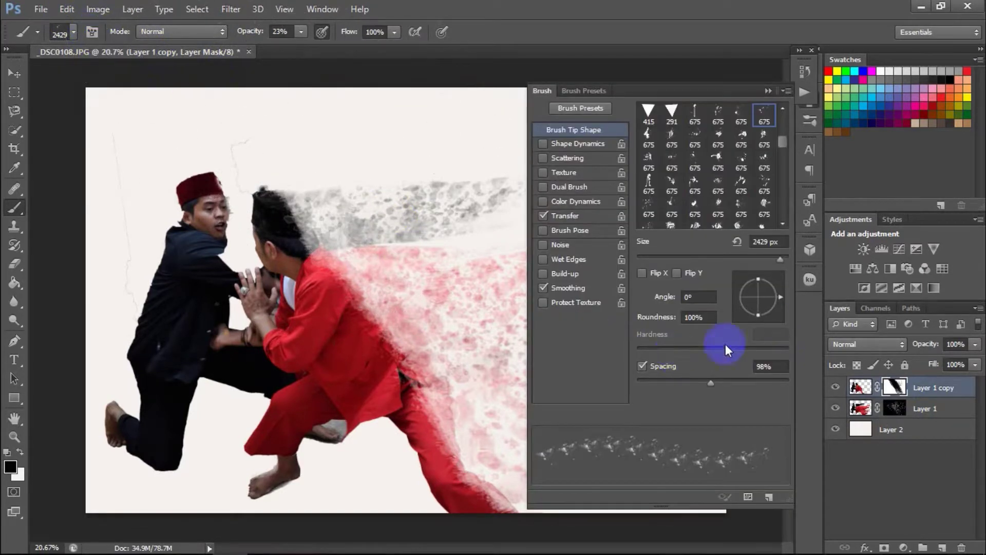
drag(781, 297, 750, 317)
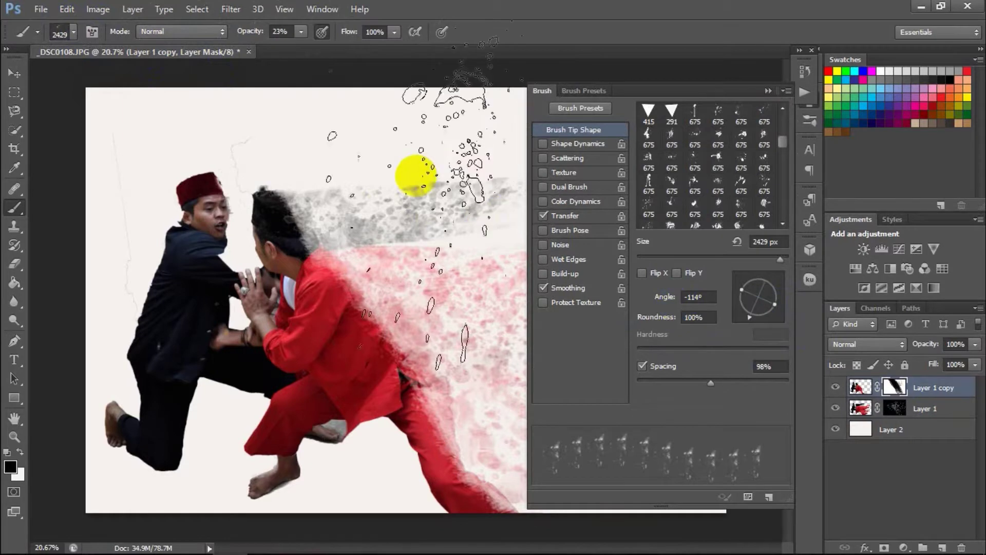
drag(748, 318, 737, 310)
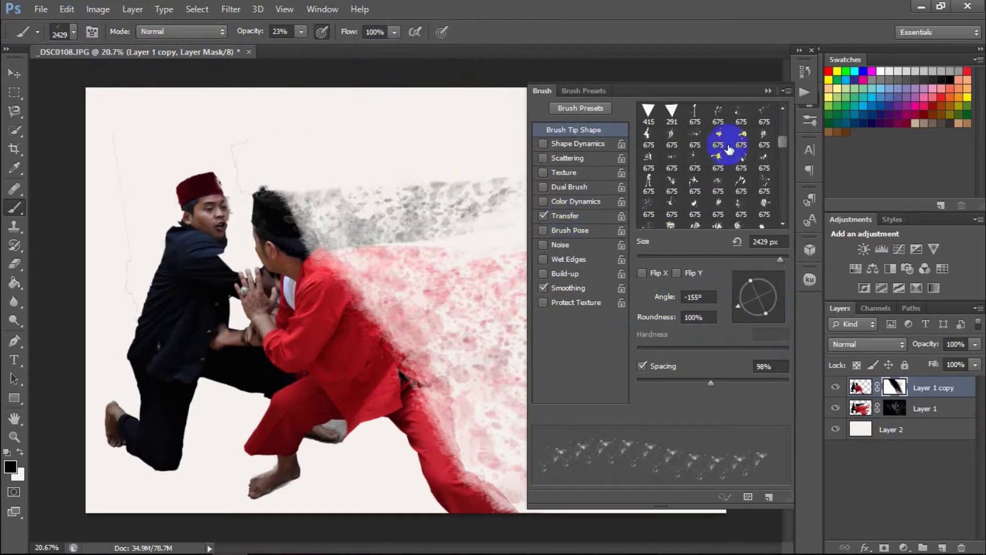
click(767, 92)
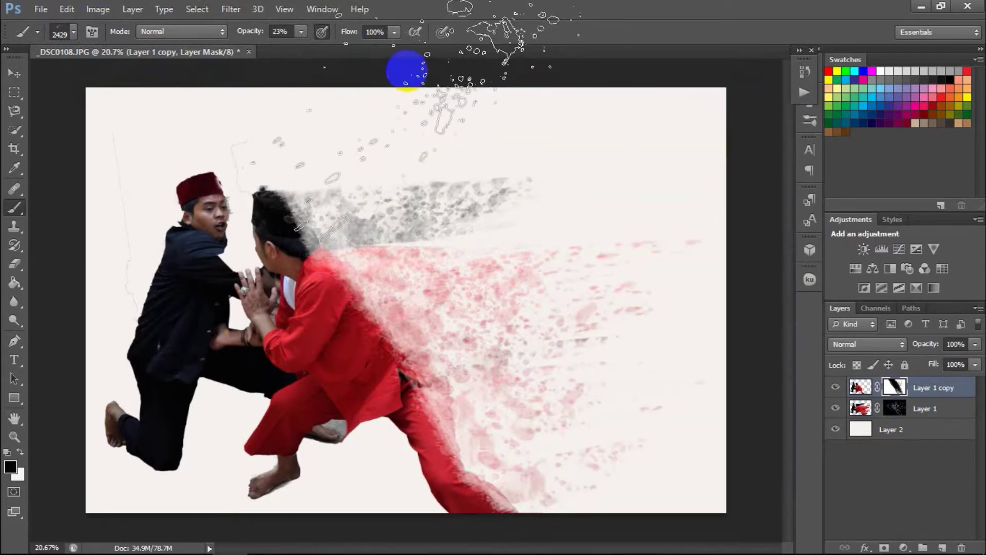
Step: Adjust brush options and paint faint pink dispersion toward the upper right
click(396, 61)
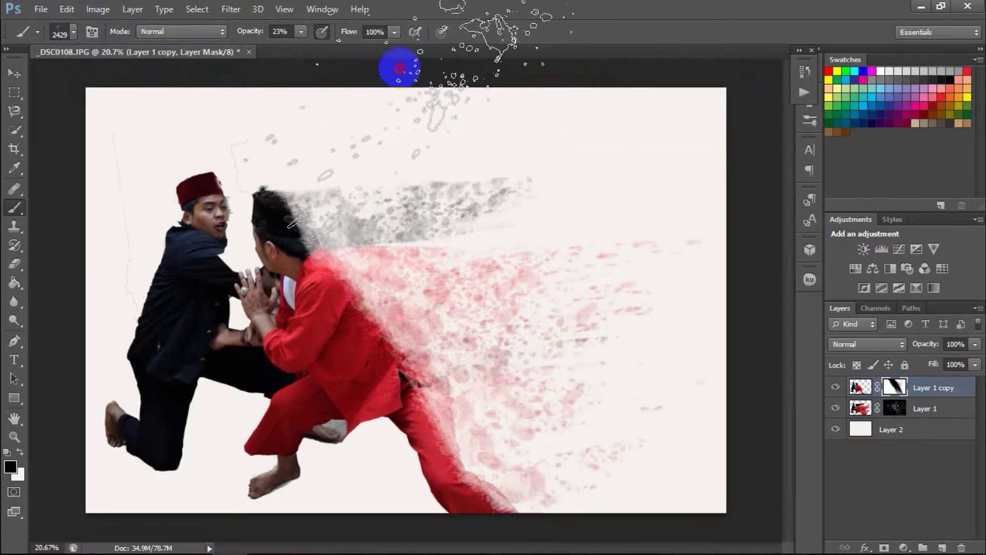
click(410, 72)
drag(409, 72, 403, 88)
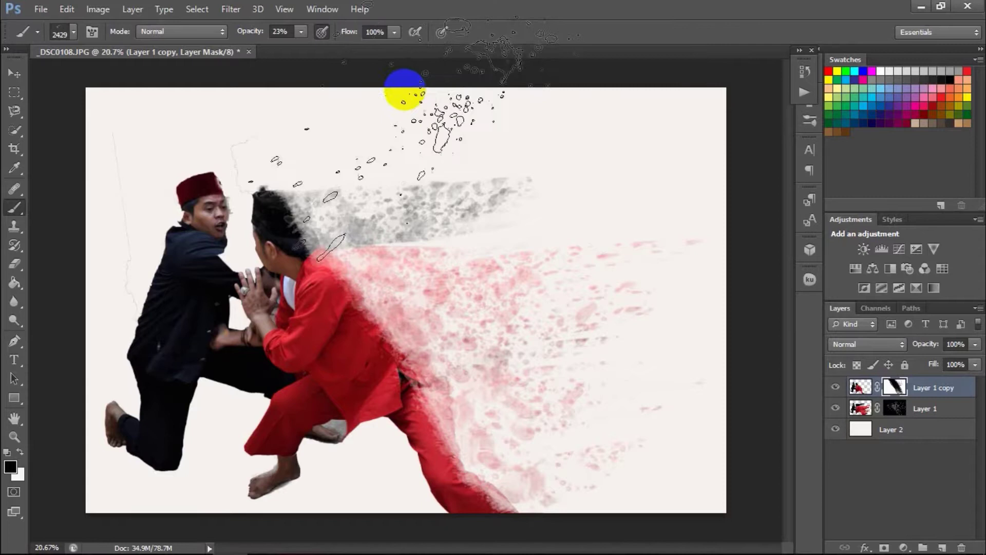
click(418, 97)
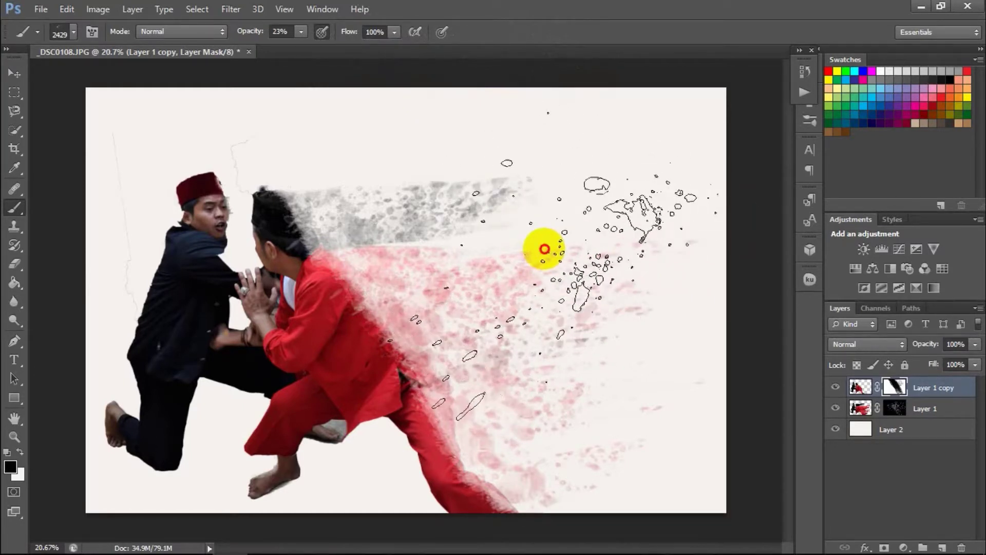
mouse_move(542, 288)
mouse_down()
mouse_move(598, 335)
mouse_move(546, 275)
mouse_up()
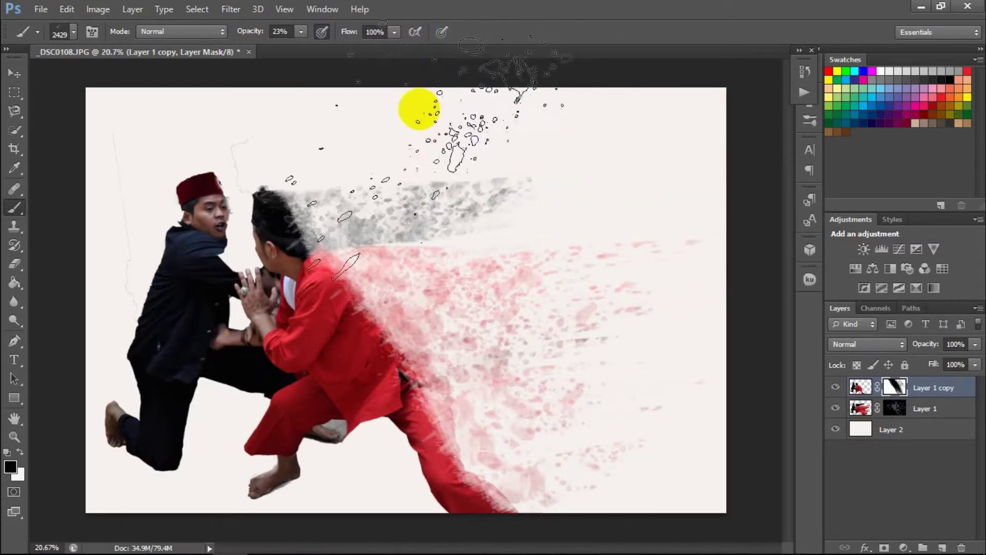
mouse_move(375, 85)
mouse_down()
mouse_move(363, 98)
mouse_move(235, 49)
mouse_up()
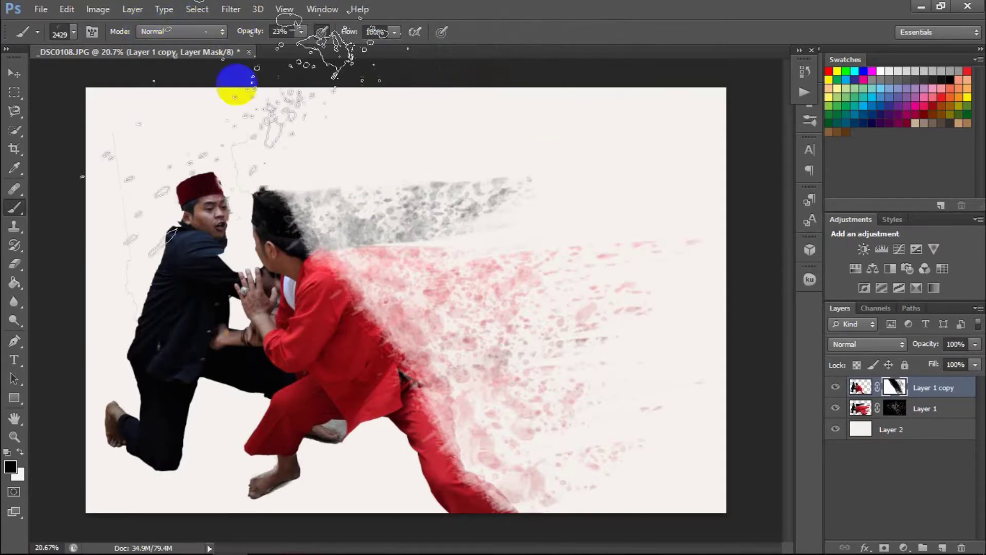
click(92, 33)
click(696, 318)
Step: Rotate the brush tip, then dab particle breaks across the grey and pink spray on the mask
drag(740, 304, 764, 285)
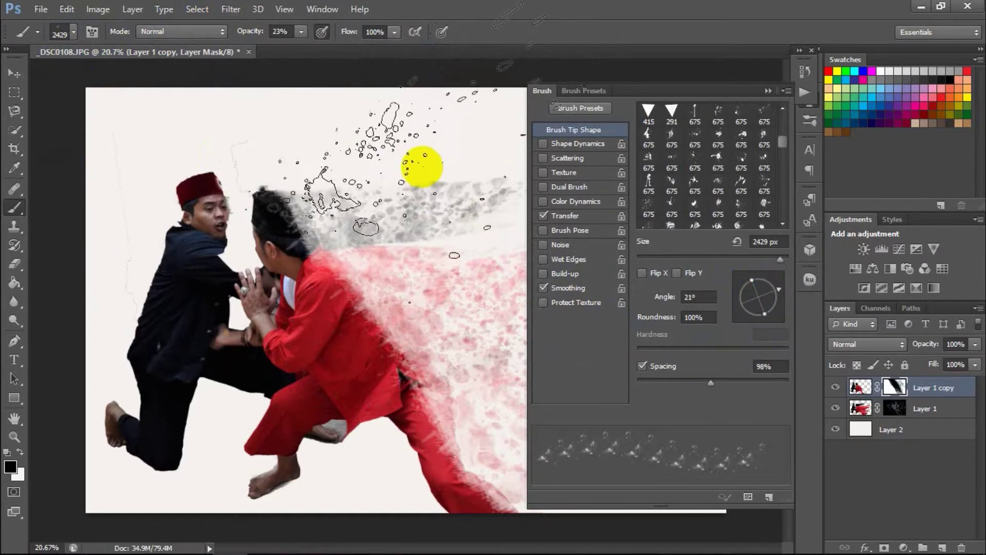
click(775, 87)
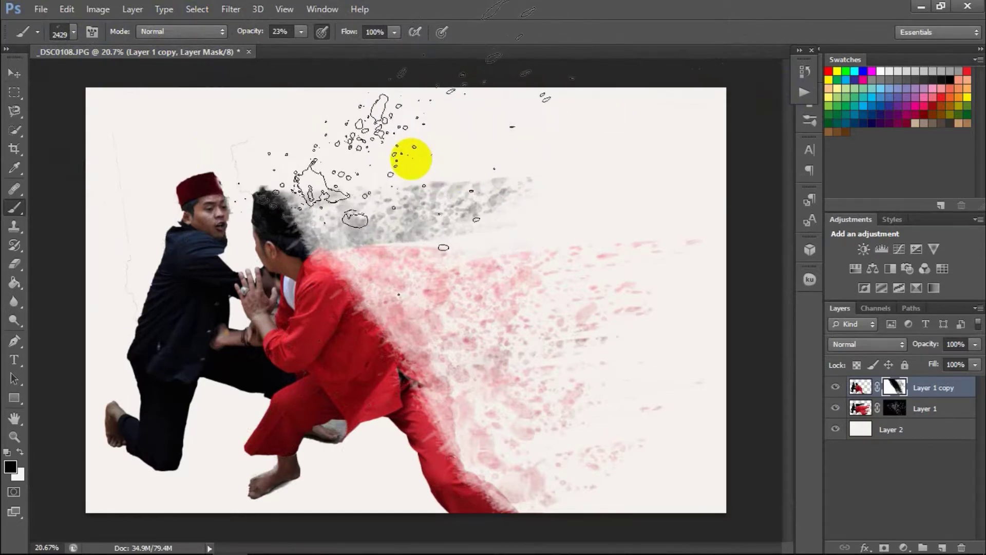
click(421, 159)
mouse_move(421, 159)
mouse_down()
mouse_move(420, 180)
mouse_move(467, 208)
mouse_up()
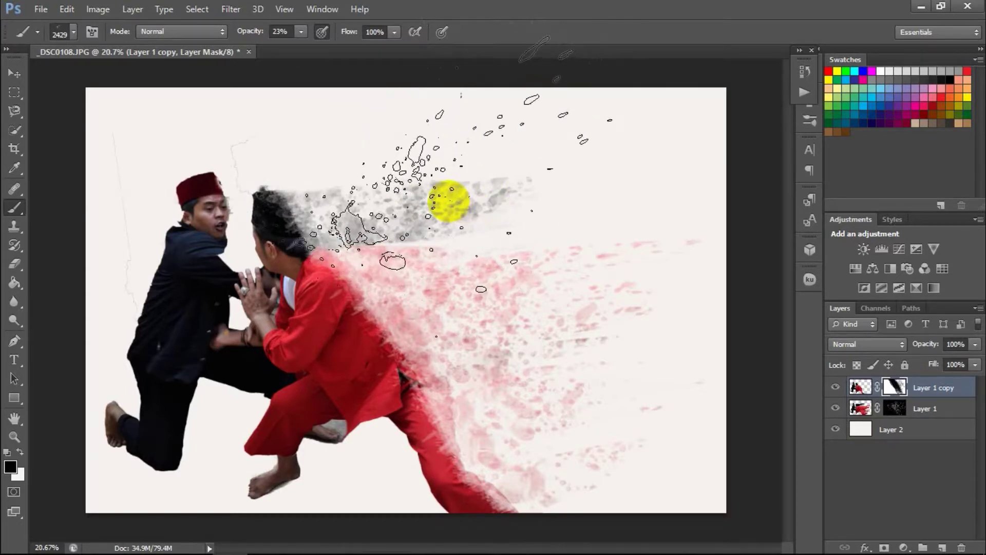
click(472, 254)
drag(471, 253, 557, 292)
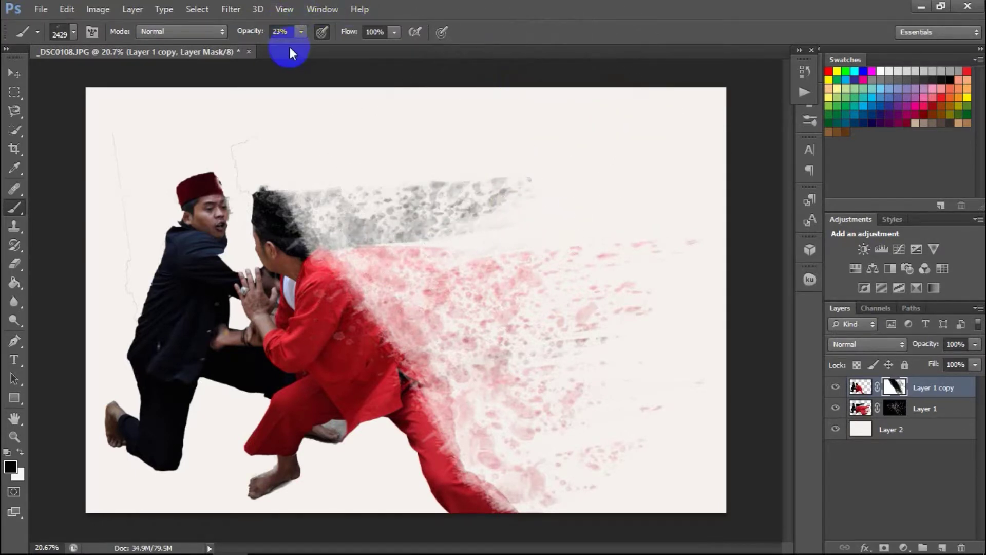
Step: Set the brush opacity to 100%
click(301, 32)
click(356, 48)
click(370, 47)
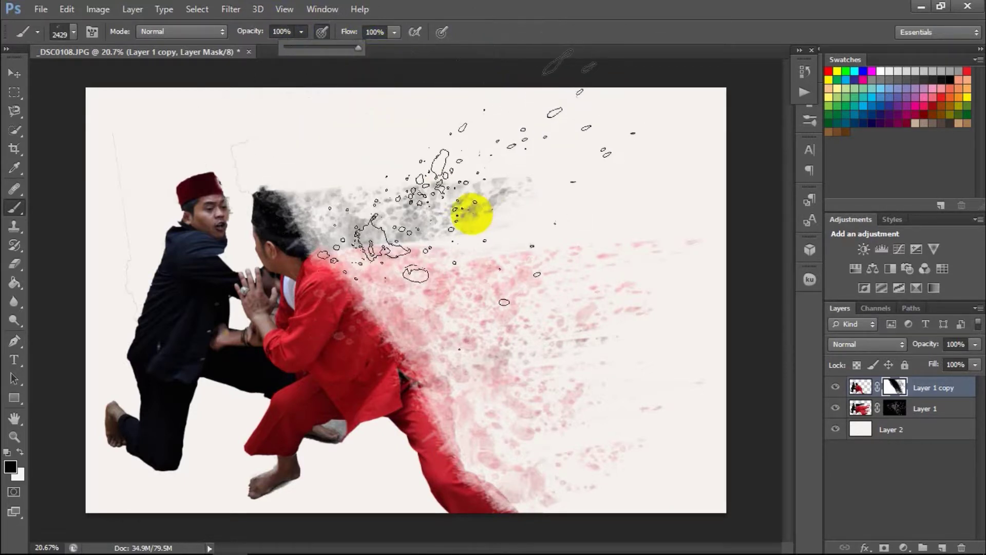
click(586, 243)
Step: Paint particle breaks into the grey spray and down the pink spray's lower right
drag(523, 254, 533, 293)
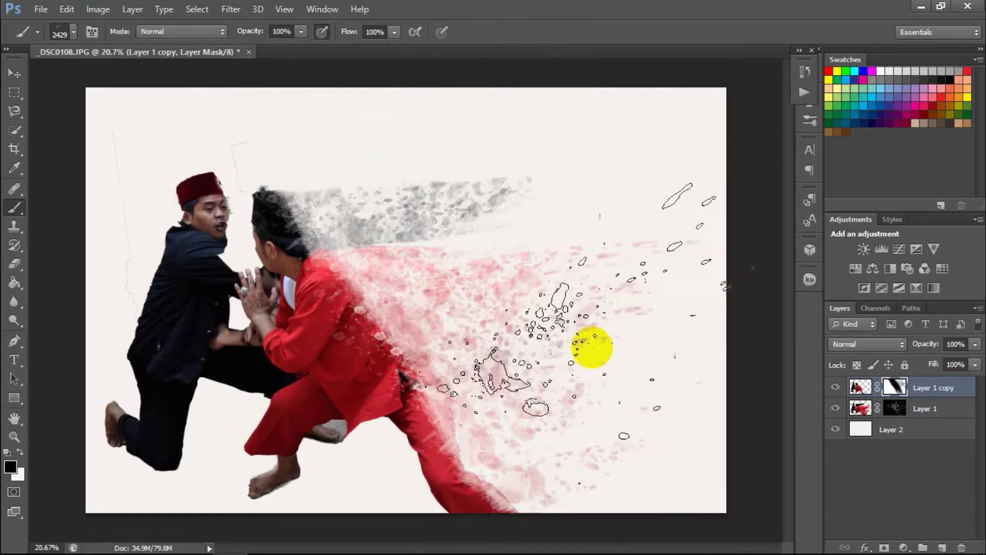
mouse_move(623, 368)
mouse_down()
mouse_move(560, 315)
mouse_move(609, 392)
mouse_up()
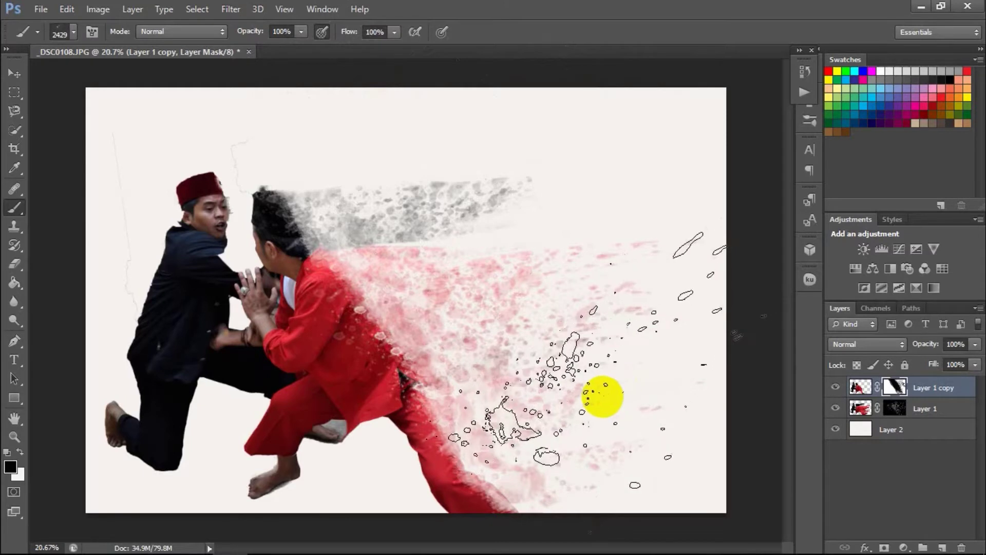
mouse_move(614, 408)
mouse_down()
mouse_move(628, 440)
mouse_move(656, 433)
mouse_up()
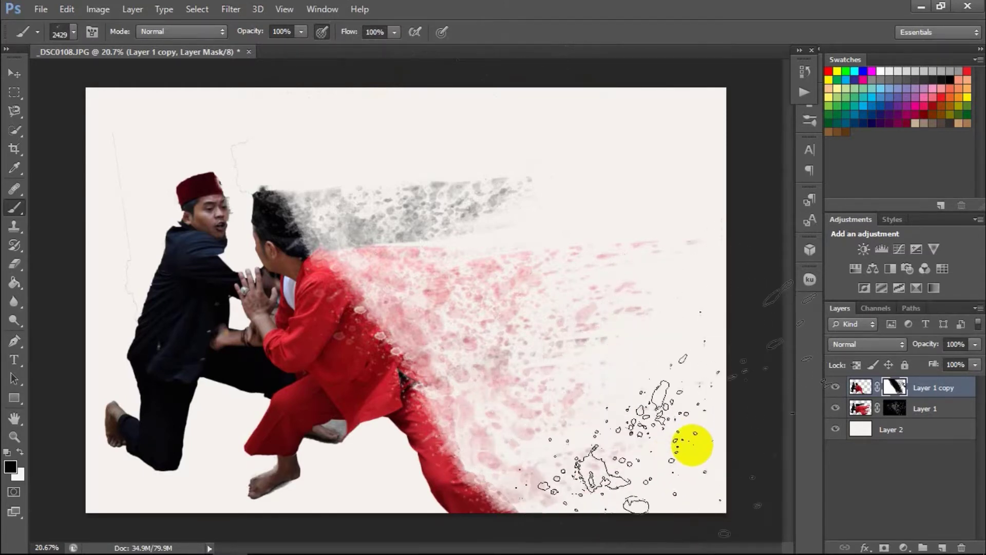
drag(661, 467, 678, 457)
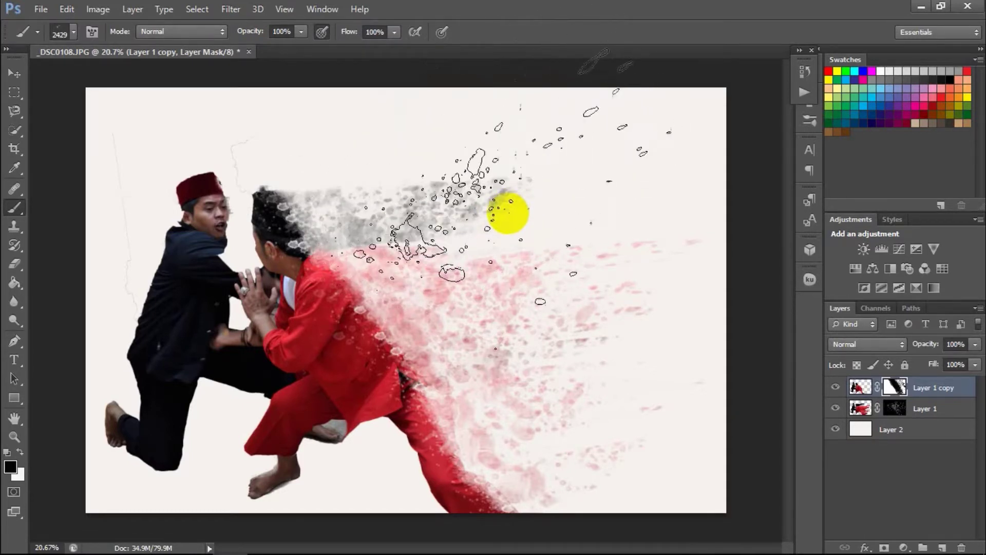
click(109, 422)
drag(109, 422, 54, 459)
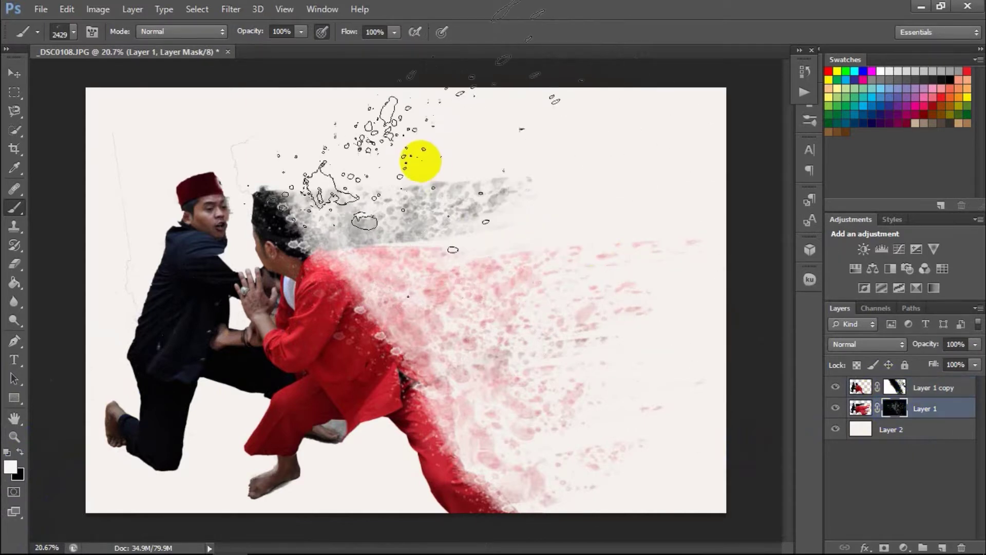
Step: Reveal dense grey and red splatter on Layer 1, spreading it to the right
mouse_move(410, 159)
mouse_down()
mouse_move(606, 196)
mouse_move(534, 233)
mouse_move(550, 269)
mouse_move(683, 294)
mouse_up()
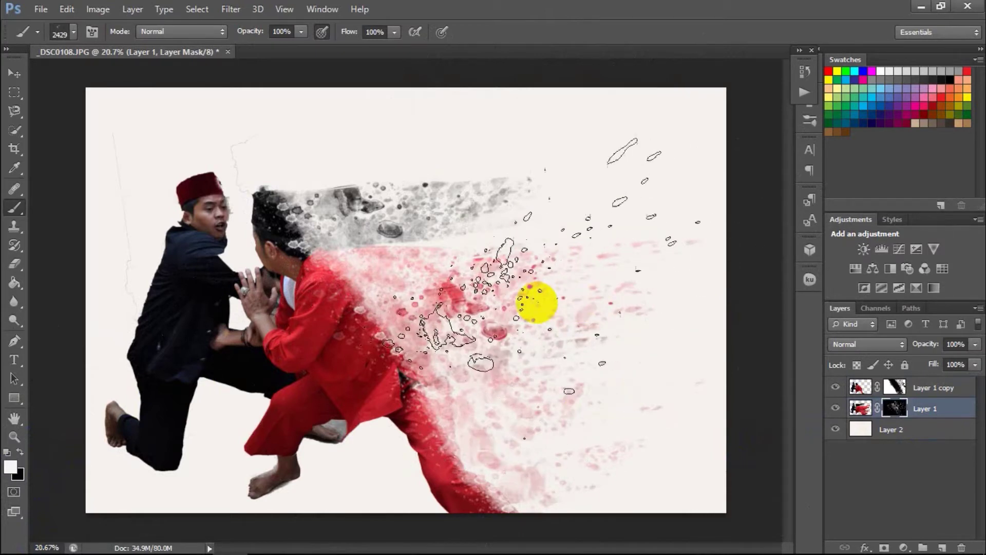
mouse_move(527, 313)
mouse_down()
mouse_move(737, 308)
mouse_move(544, 227)
mouse_move(555, 247)
mouse_move(747, 313)
mouse_move(641, 327)
mouse_move(582, 370)
mouse_move(602, 381)
mouse_move(605, 420)
mouse_move(565, 408)
mouse_move(601, 398)
mouse_move(542, 250)
mouse_move(484, 284)
mouse_move(572, 276)
mouse_move(515, 235)
mouse_move(654, 236)
mouse_move(652, 225)
mouse_move(583, 220)
mouse_move(704, 359)
mouse_move(437, 244)
mouse_move(485, 229)
mouse_move(623, 104)
mouse_move(473, 161)
mouse_move(729, 346)
mouse_move(600, 215)
mouse_move(650, 227)
mouse_move(562, 159)
mouse_move(539, 177)
mouse_up()
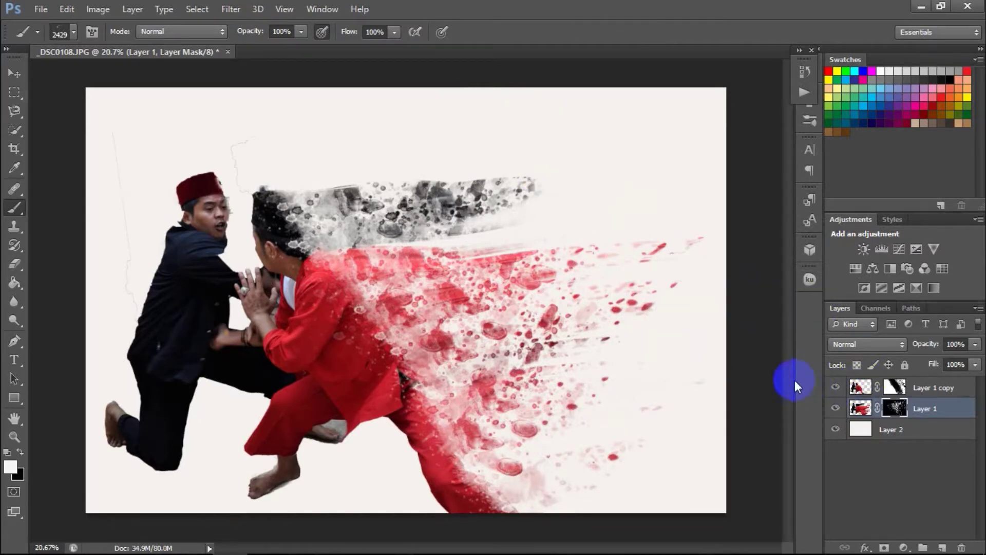
click(678, 377)
mouse_move(678, 378)
mouse_down()
mouse_move(766, 423)
mouse_move(704, 392)
mouse_move(697, 418)
mouse_move(716, 443)
mouse_move(656, 387)
mouse_move(733, 277)
mouse_move(630, 270)
mouse_move(702, 228)
mouse_move(709, 243)
mouse_move(642, 183)
mouse_move(685, 221)
mouse_move(581, 209)
mouse_move(673, 211)
mouse_move(660, 244)
mouse_move(693, 205)
mouse_move(702, 214)
mouse_move(705, 205)
mouse_move(660, 197)
mouse_move(693, 205)
mouse_move(627, 165)
mouse_move(619, 130)
mouse_up()
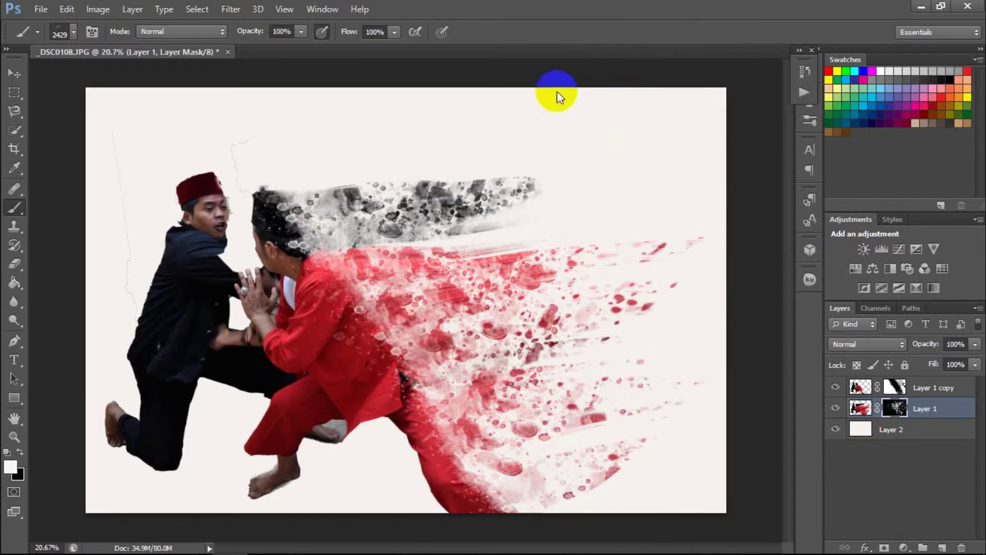
Step: Lower brush opacity to 53% then 33% and sweep softer splatter right and upward
drag(304, 32, 252, 45)
mouse_move(286, 93)
mouse_down()
mouse_move(670, 287)
mouse_move(588, 311)
mouse_move(638, 408)
mouse_move(636, 454)
mouse_move(588, 401)
mouse_move(625, 410)
mouse_move(633, 434)
mouse_move(540, 280)
mouse_move(464, 205)
mouse_move(455, 163)
mouse_move(465, 156)
mouse_move(440, 138)
mouse_move(488, 159)
mouse_move(610, 154)
mouse_move(632, 192)
mouse_move(631, 236)
mouse_move(684, 248)
mouse_move(778, 319)
mouse_move(678, 336)
mouse_up()
mouse_move(536, 457)
mouse_down()
mouse_move(639, 477)
mouse_move(695, 469)
mouse_move(646, 369)
mouse_move(660, 374)
mouse_move(632, 302)
mouse_move(652, 271)
mouse_move(668, 335)
mouse_move(656, 324)
mouse_move(673, 339)
mouse_move(654, 326)
mouse_move(628, 350)
mouse_move(419, 234)
mouse_move(405, 159)
mouse_move(365, 84)
mouse_up()
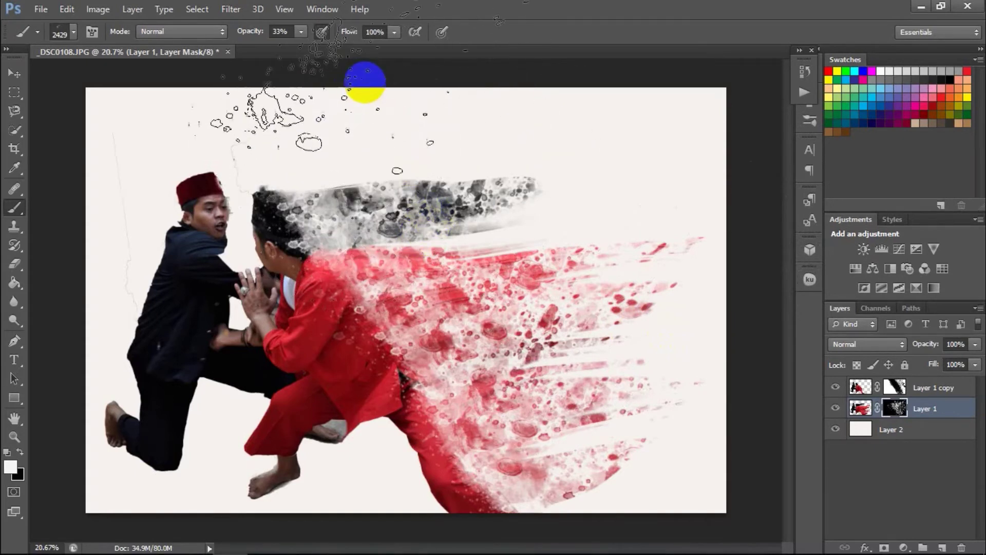
Step: Paint faint splatter over the red spray at 17% brush opacity
click(302, 31)
drag(290, 46, 288, 47)
mouse_move(352, 209)
mouse_down()
mouse_move(399, 205)
mouse_move(511, 253)
mouse_up()
drag(556, 389, 548, 345)
drag(749, 420, 602, 249)
Step: Restore brush opacity to 100% and paint full-strength splatter across the red spray
click(305, 31)
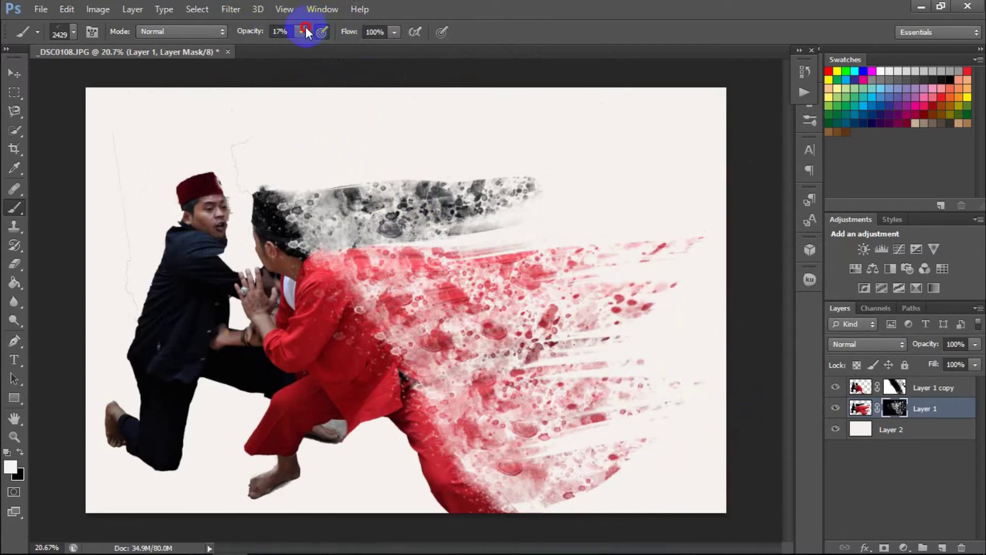
drag(355, 50, 363, 44)
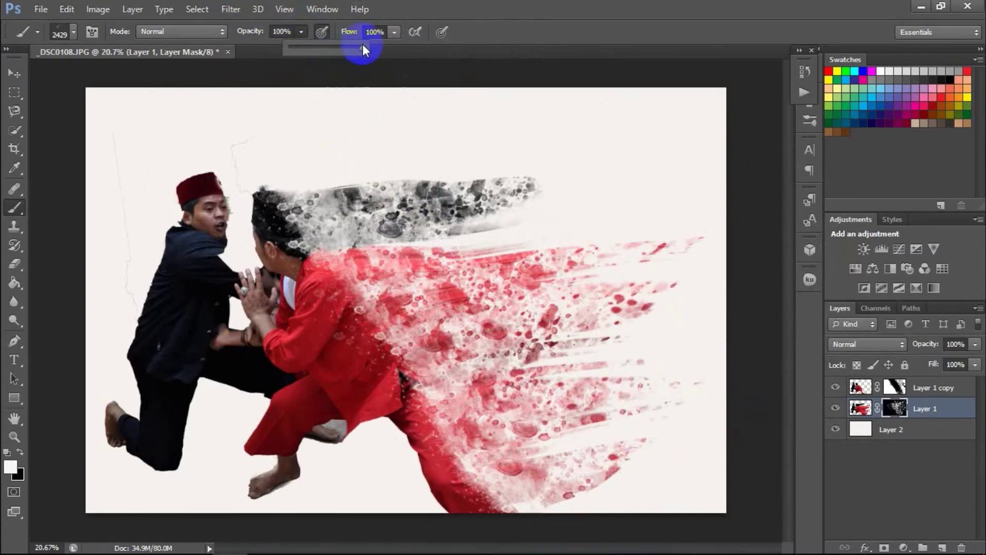
drag(556, 264, 638, 462)
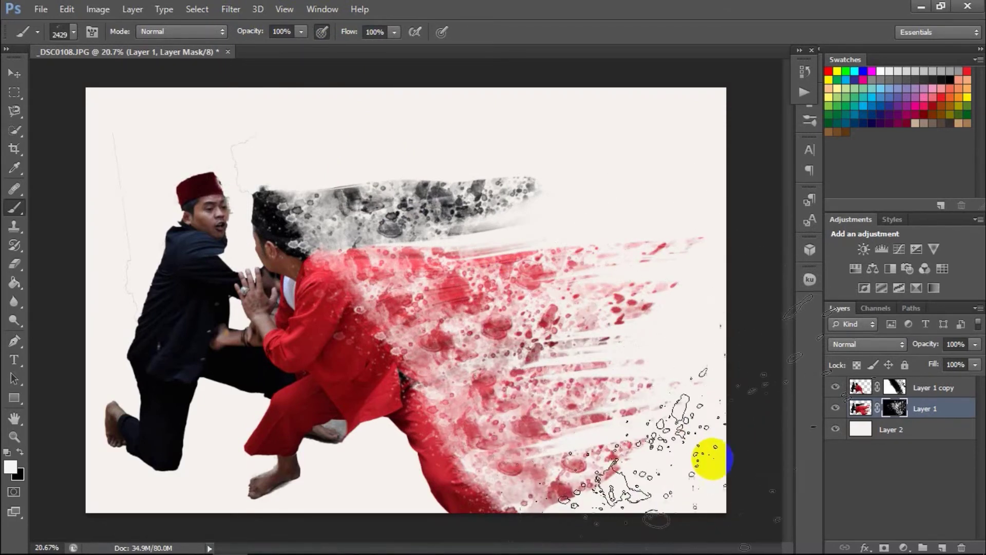
drag(529, 379, 436, 380)
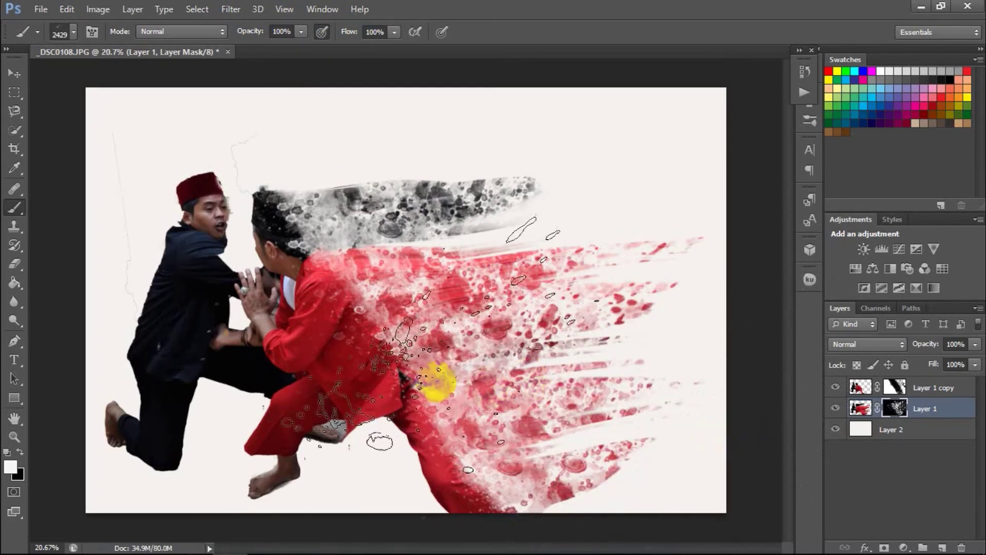
click(93, 31)
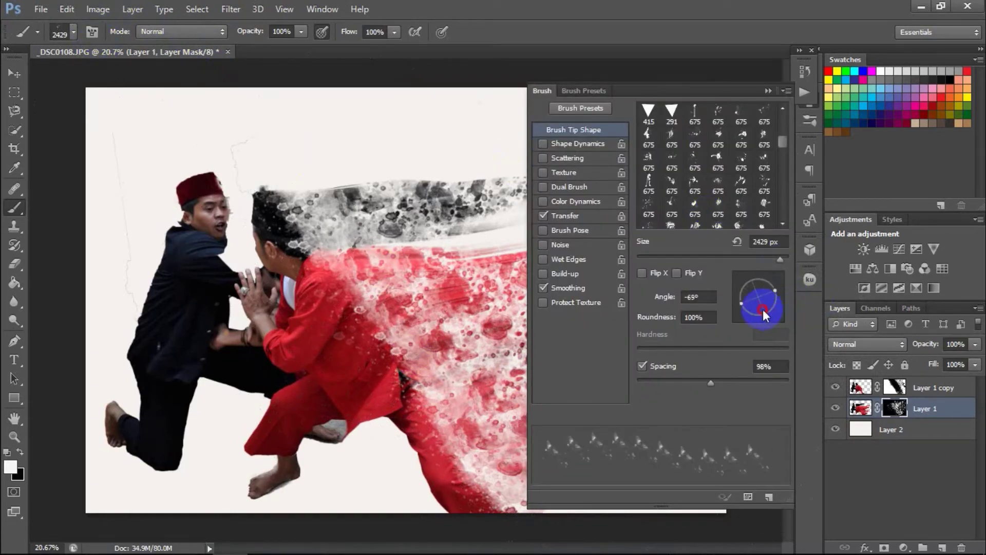
Step: Stamp a re-angled particle burst near the spray's top right, then switch to the Move tool
click(767, 91)
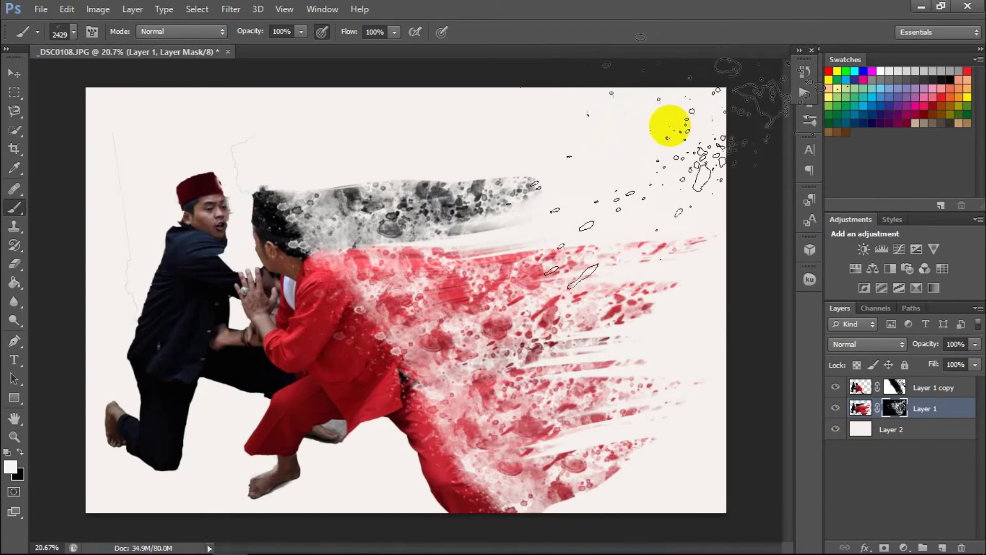
click(589, 79)
click(443, 19)
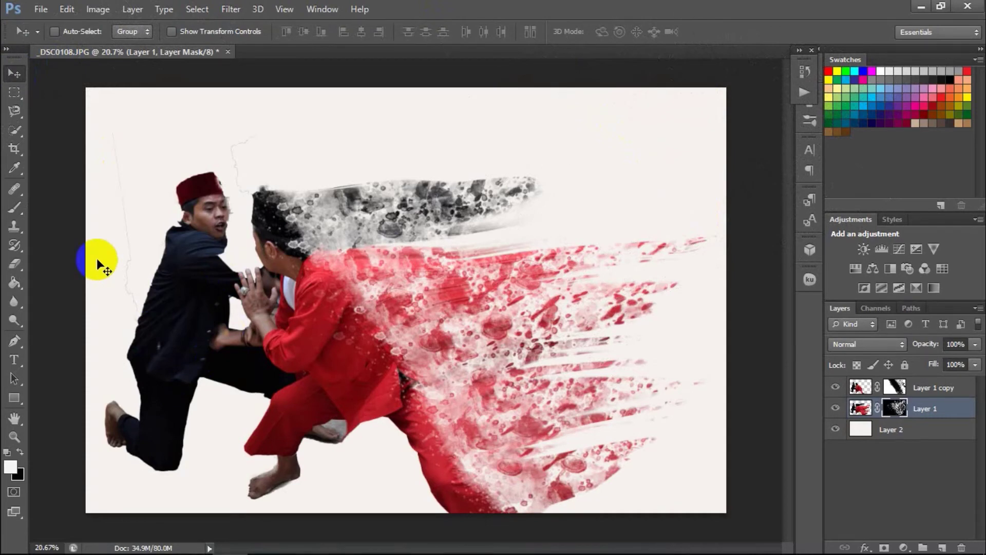
Step: Bring the Serial Notepad note to the front and type 'done'
click(163, 542)
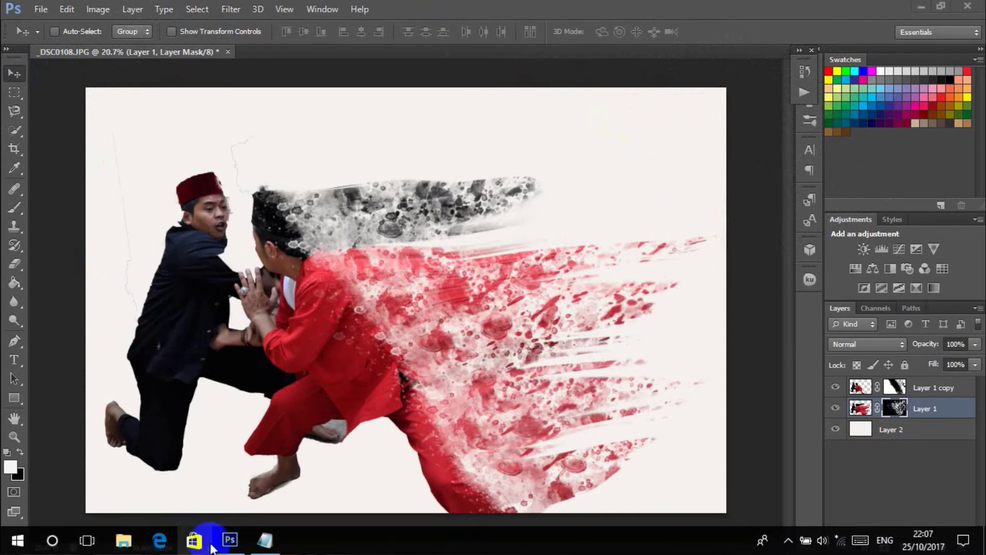
click(266, 544)
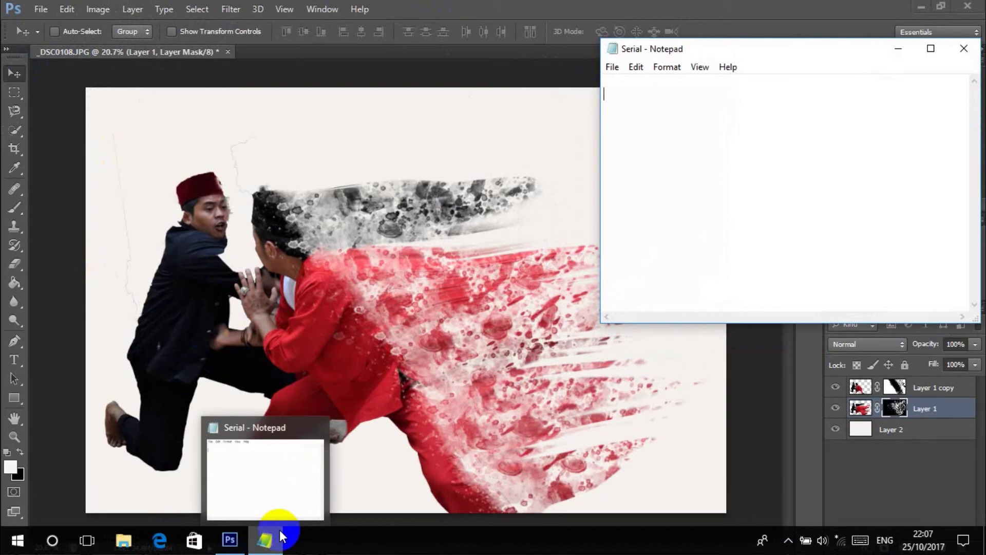
text(done)
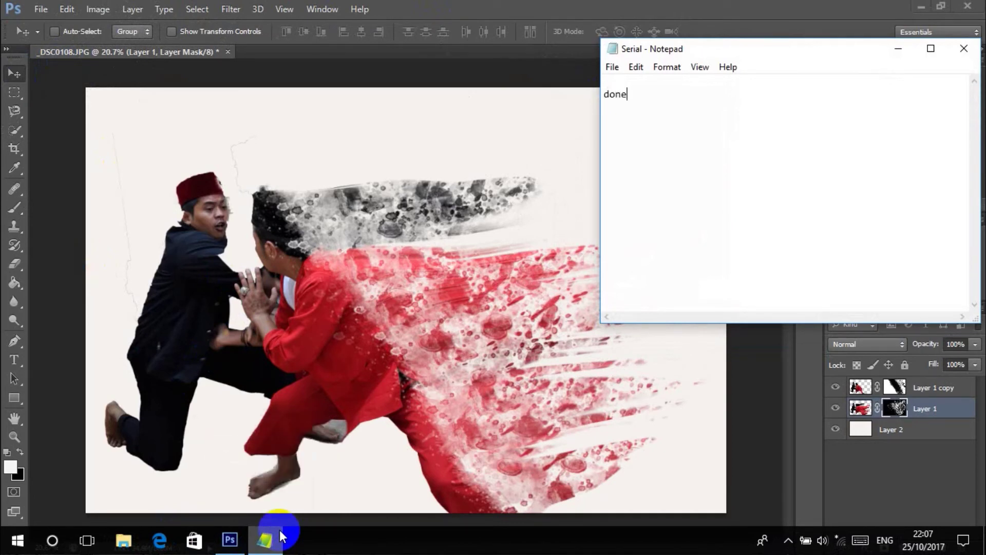